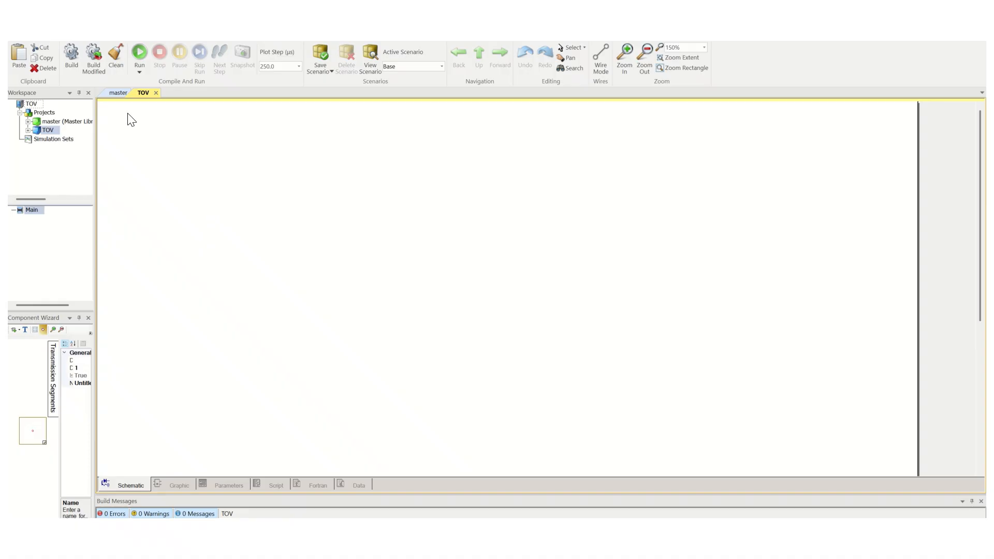
# Browse the master library page, then return to the TOV schematic page
pyautogui.click(116, 94)
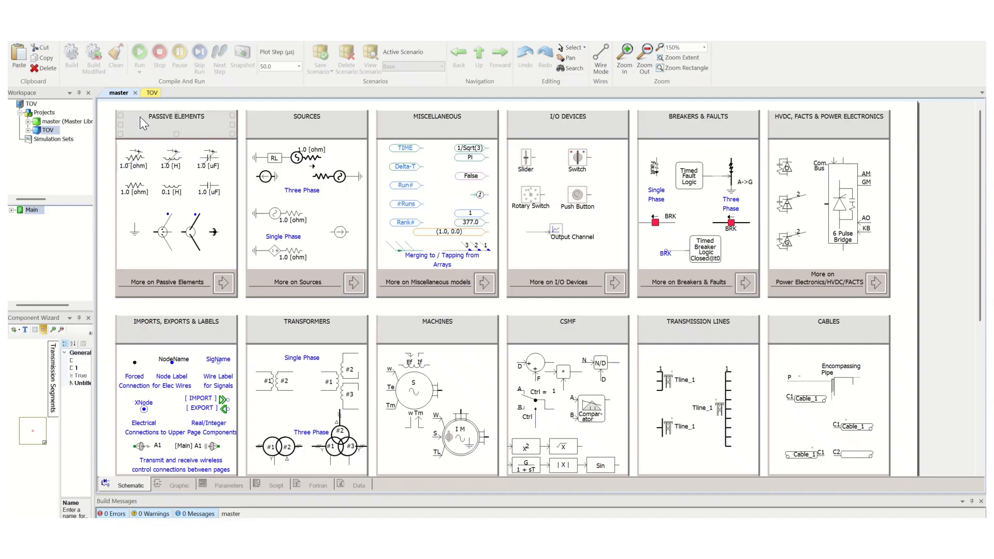
pyautogui.click(150, 92)
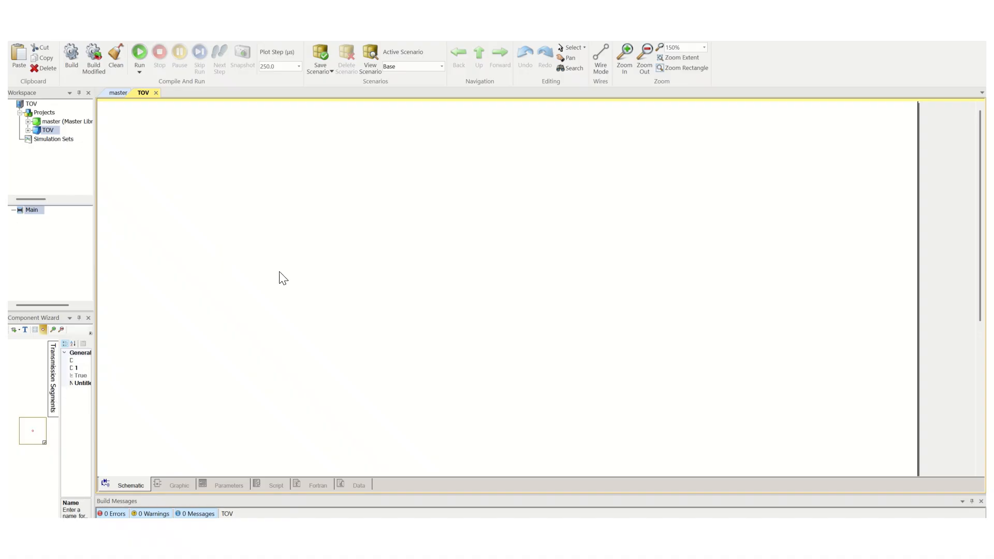
# In the Component Wizard, create a transmission segment definition named TLine
pyautogui.click(54, 383)
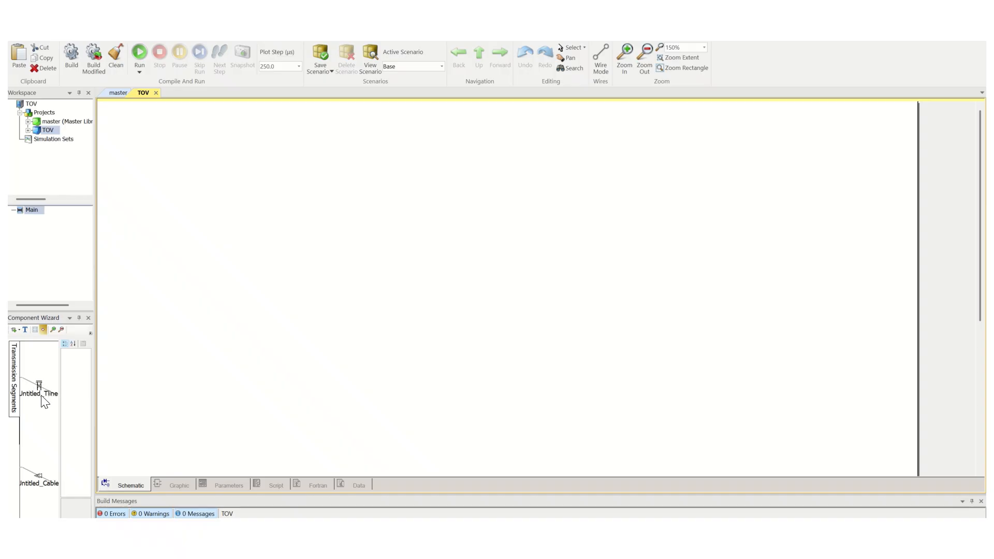
pyautogui.click(41, 392)
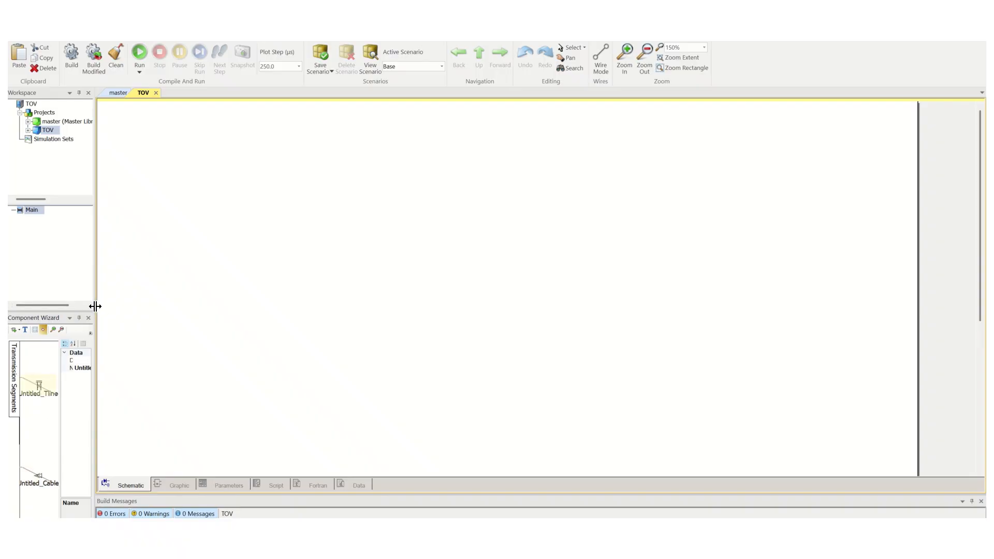
pyautogui.moveTo(96, 306); pyautogui.dragTo(132, 308)
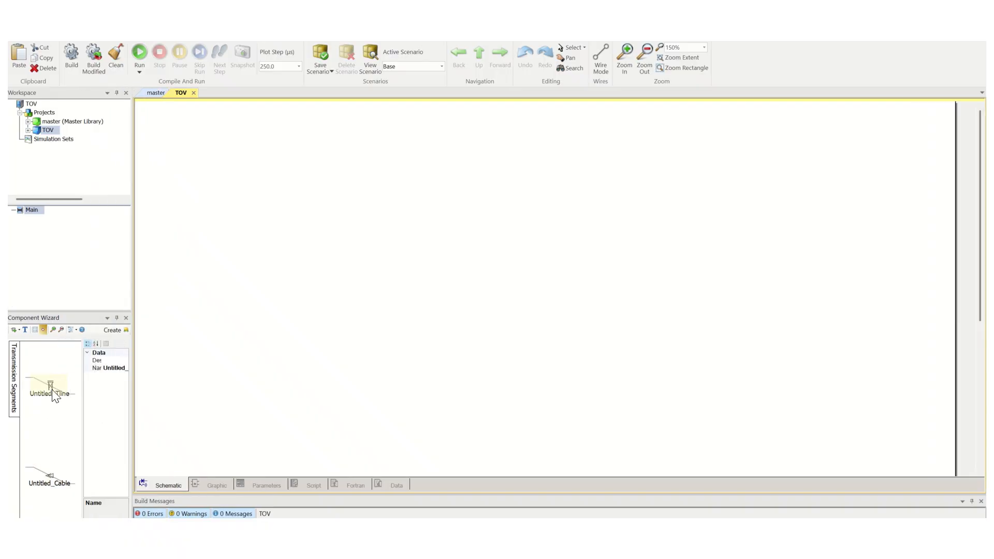
pyautogui.click(109, 368)
pyautogui.moveTo(106, 368); pyautogui.dragTo(131, 369)
pyautogui.write('TLine')
pyautogui.click(109, 330)
# Place the TLine component on the schematic and stretch its end nodes into a straight horizontal line
pyautogui.click(315, 188)
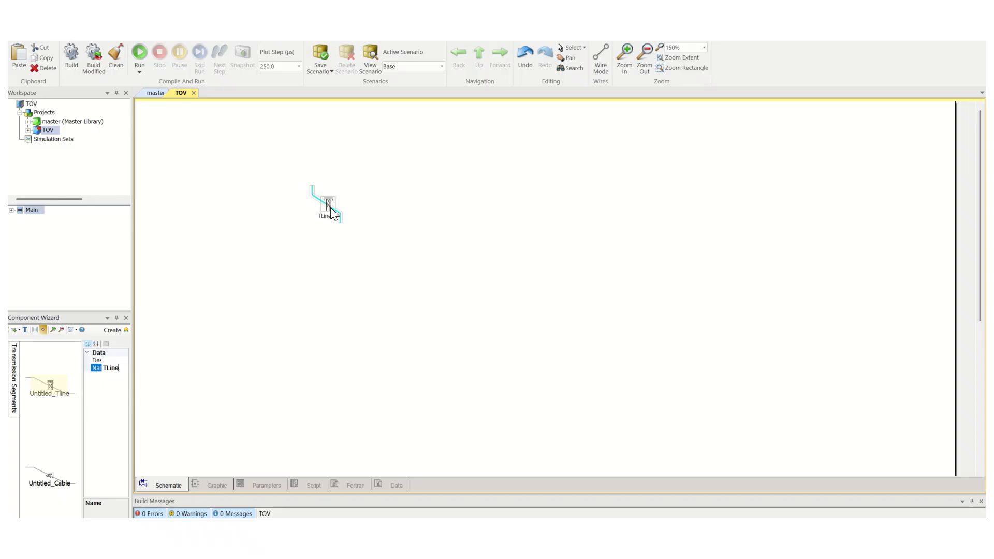
pyautogui.moveTo(340, 222); pyautogui.dragTo(415, 204)
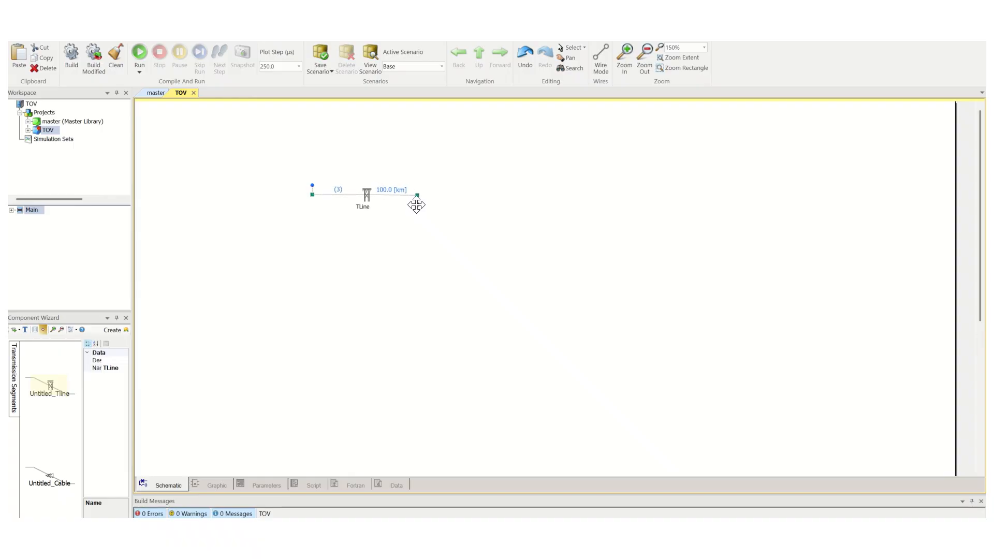
pyautogui.moveTo(312, 194); pyautogui.dragTo(349, 185)
pyautogui.moveTo(413, 197); pyautogui.dragTo(451, 185)
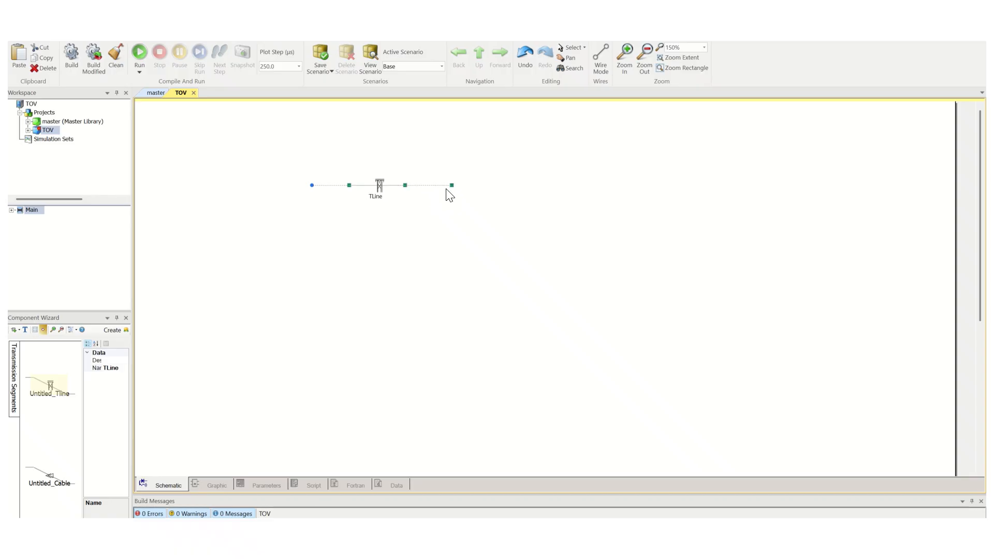
pyautogui.moveTo(378, 189); pyautogui.dragTo(369, 196)
pyautogui.click(399, 230)
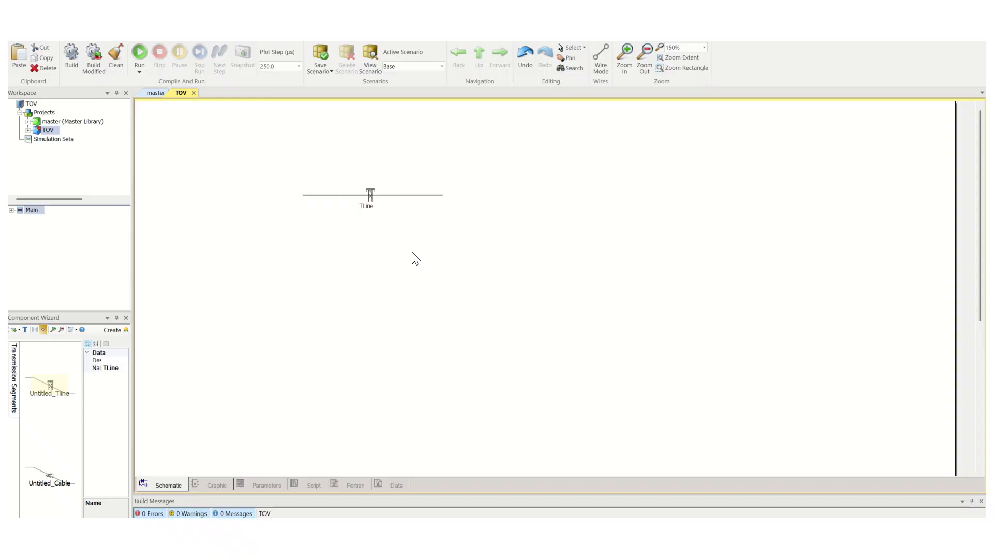
# Open the TLine's parameters and set the steady-state frequency to 50 Hz
pyautogui.rightClick(371, 193)
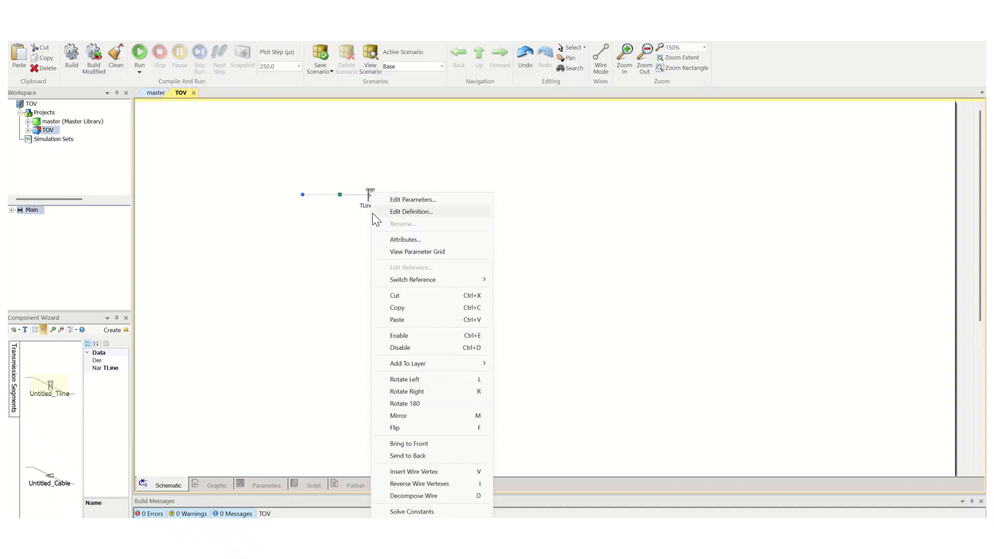
pyautogui.click(406, 199)
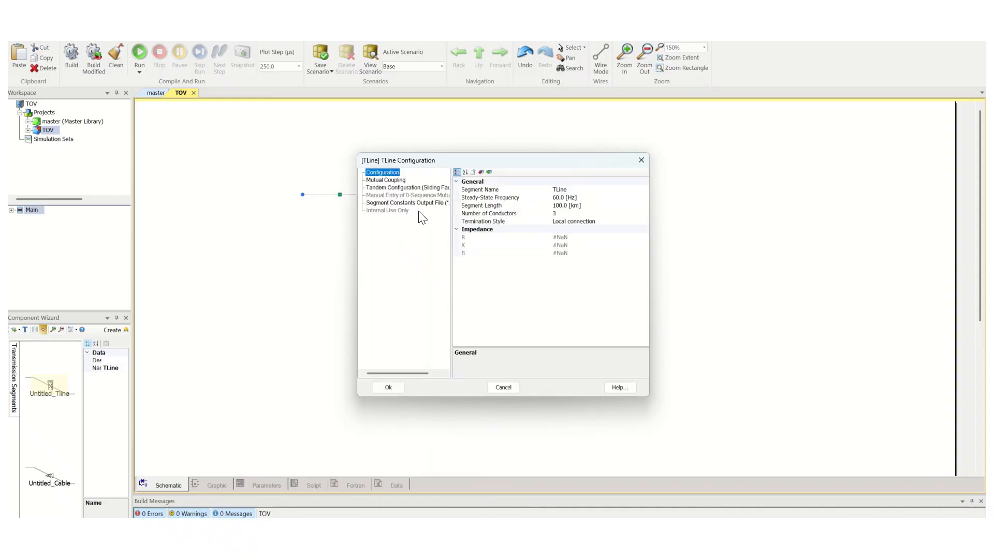
pyautogui.click(566, 189)
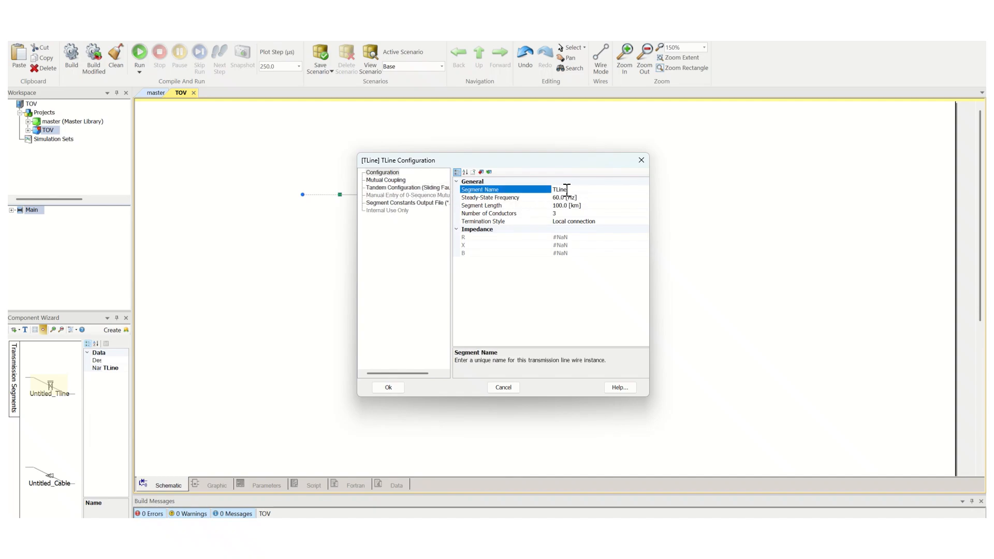
pyautogui.click(558, 199)
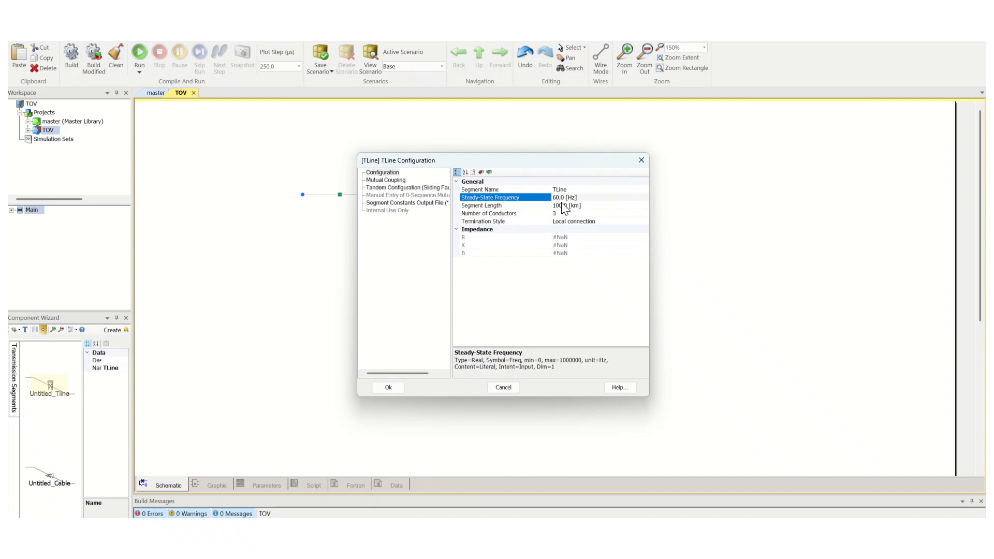
pyautogui.doubleClick(562, 201)
pyautogui.write('50')
pyautogui.press('Return')
# Check the termination style options, keep Local connection, and accept the parameter dialog
pyautogui.click(561, 207)
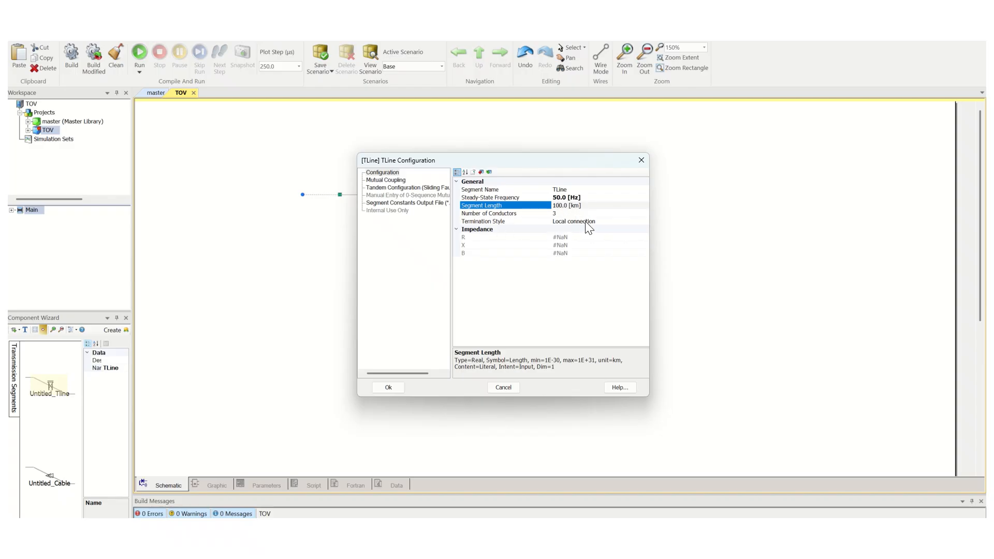
pyautogui.click(602, 222)
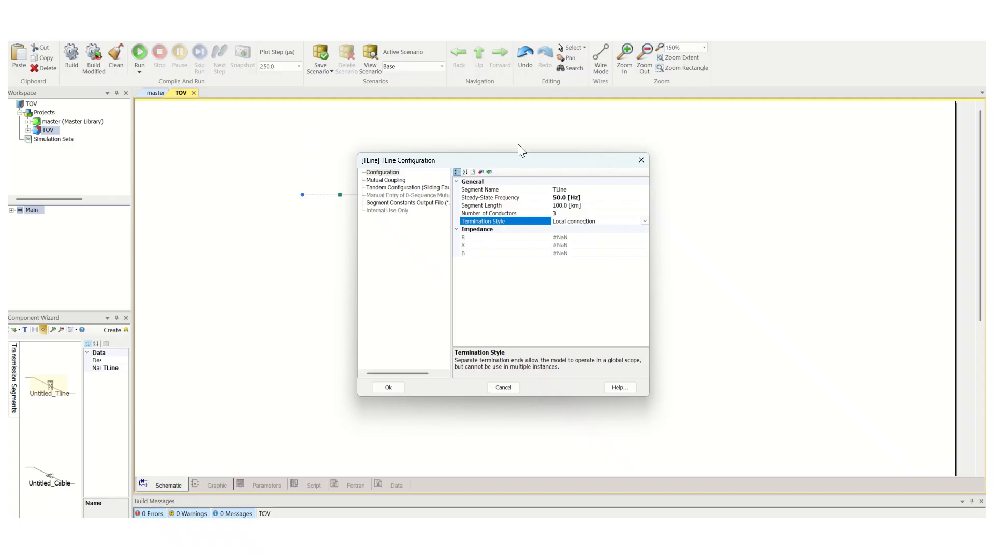
pyautogui.moveTo(434, 161); pyautogui.dragTo(570, 161)
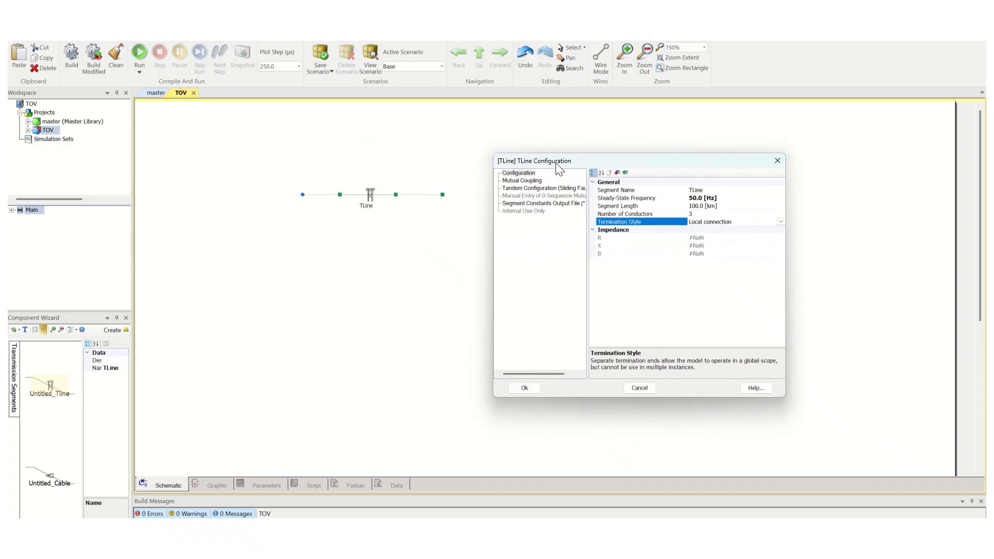
pyautogui.click(779, 221)
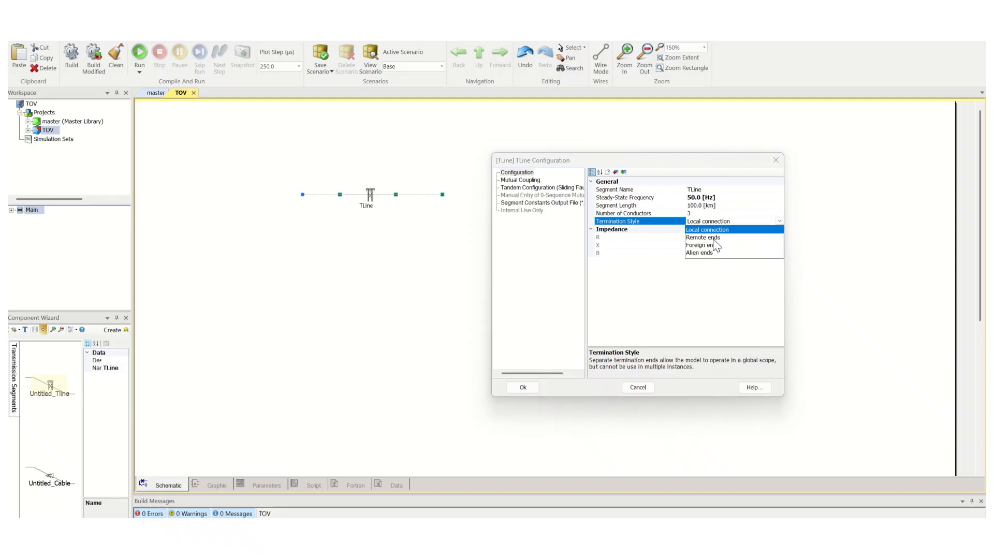
pyautogui.click(732, 229)
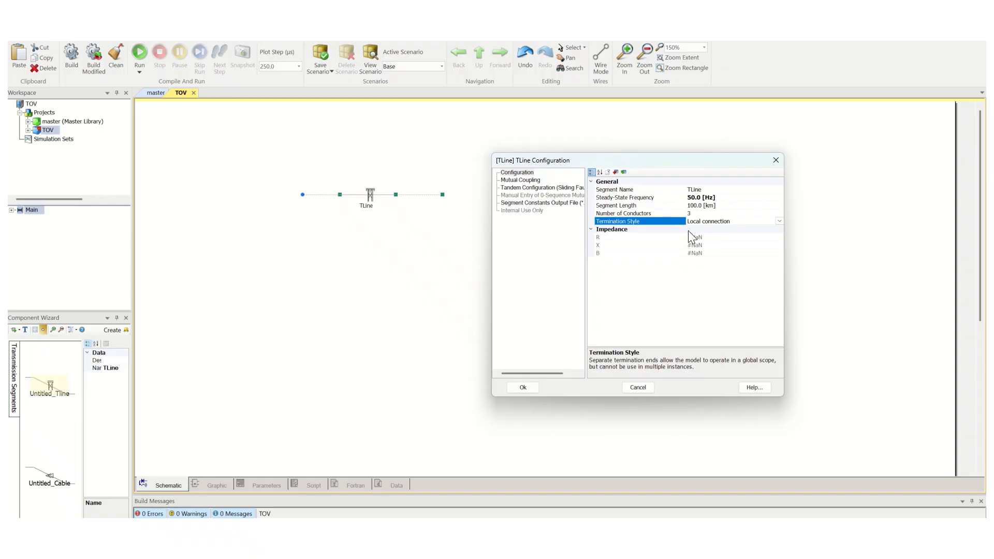
pyautogui.click(528, 387)
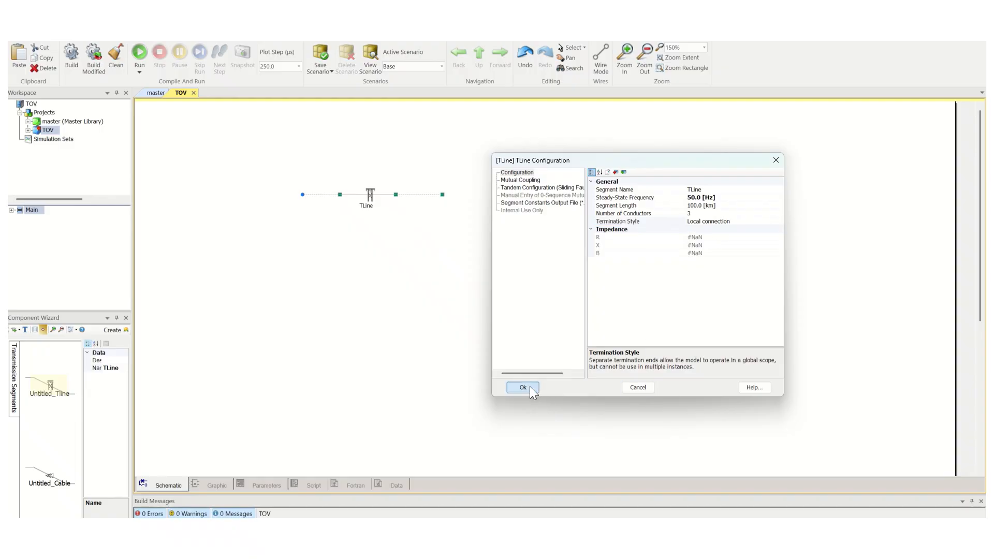
pyautogui.click(379, 282)
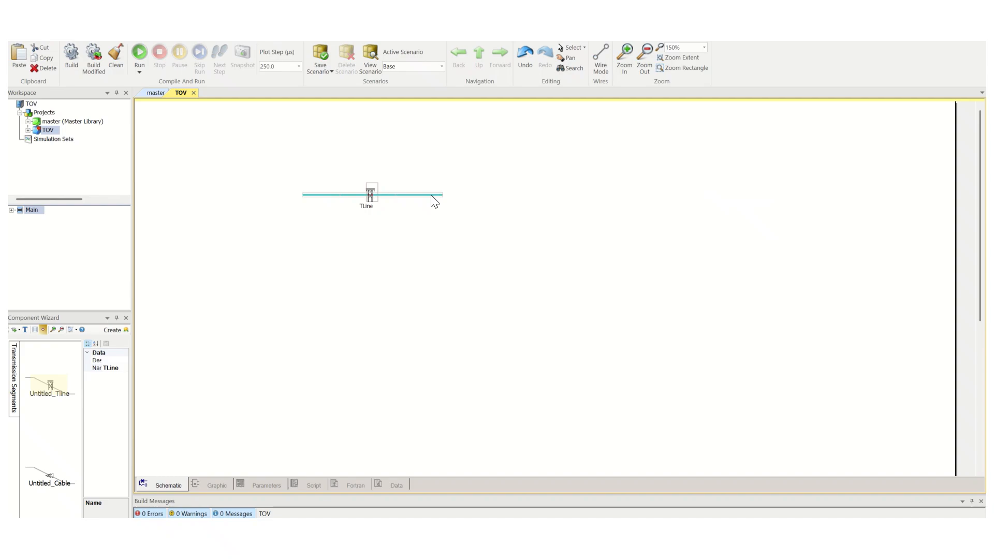
# Reopen the TLine's parameters and set the termination style to Remote ends
pyautogui.rightClick(370, 195)
pyautogui.click(406, 203)
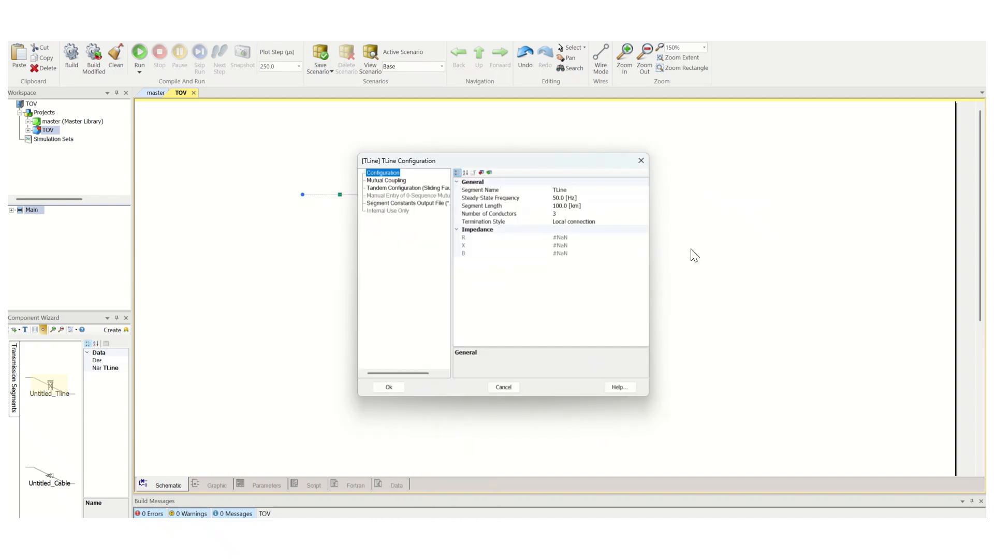
pyautogui.moveTo(574, 161); pyautogui.dragTo(717, 144)
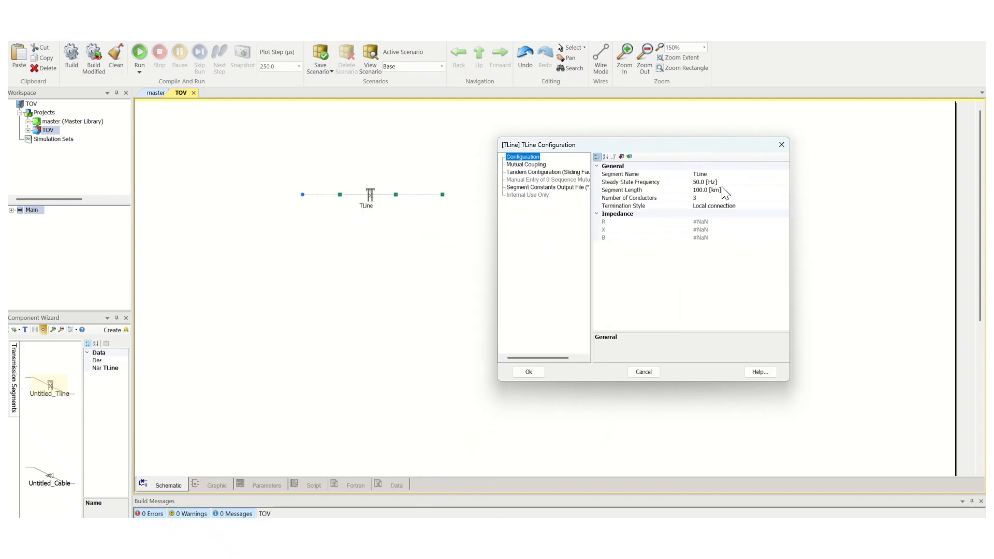
pyautogui.click(756, 206)
pyautogui.click(786, 205)
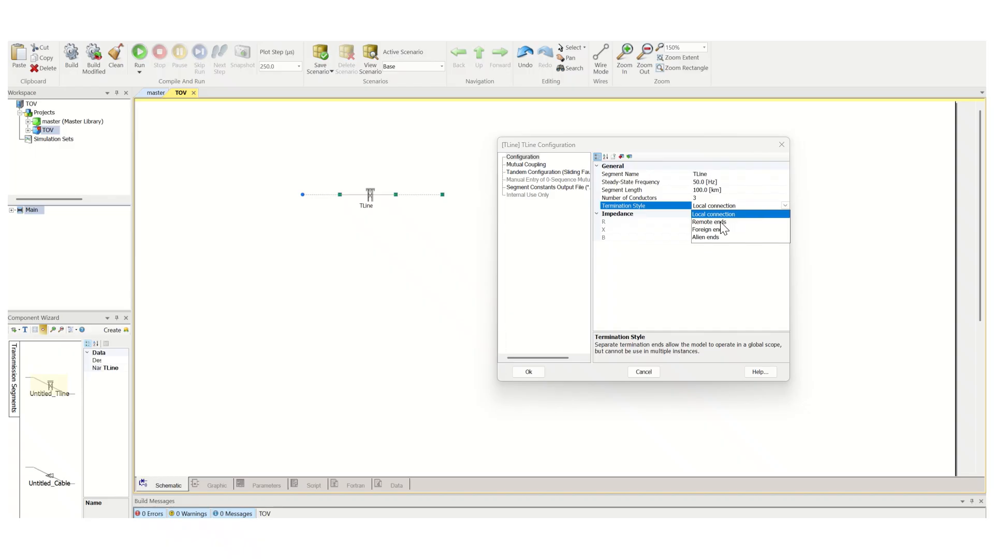
pyautogui.click(723, 222)
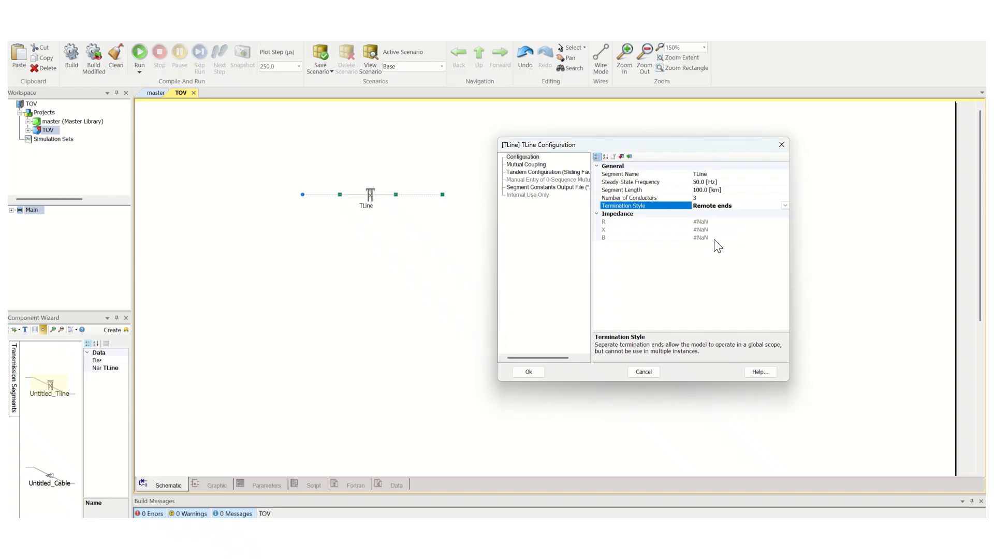
pyautogui.click(528, 372)
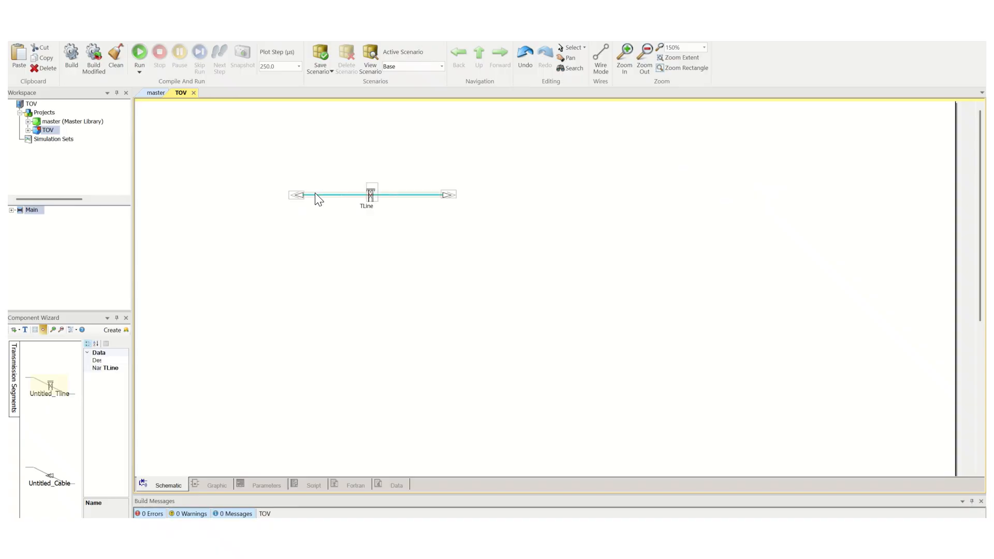
pyautogui.moveTo(370, 198)
pyautogui.mouseDown()
pyautogui.moveTo(400, 197)
pyautogui.moveTo(371, 195)
pyautogui.mouseUp()
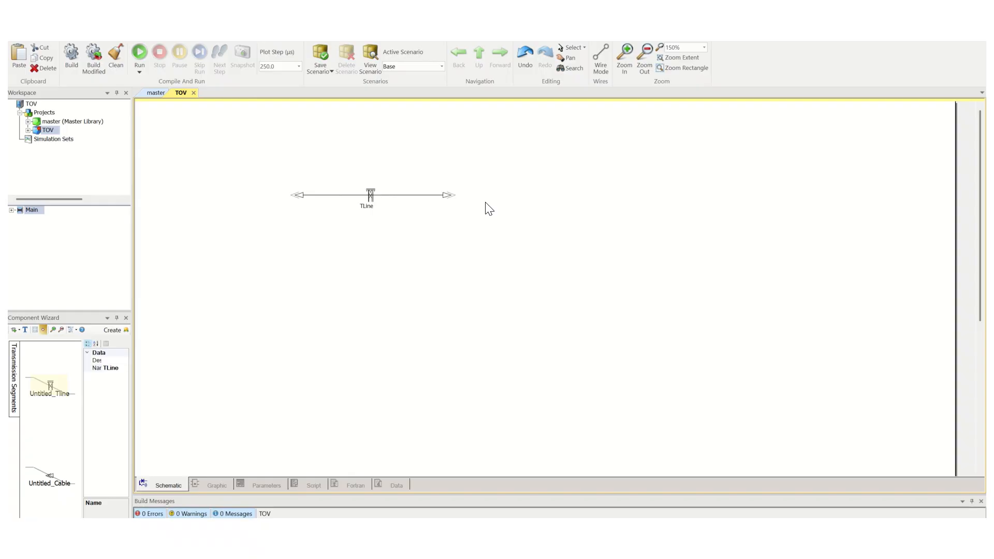
# Reopen the TLine's parameters and review the termination options and the other configuration pages
pyautogui.rightClick(371, 195)
pyautogui.click(403, 201)
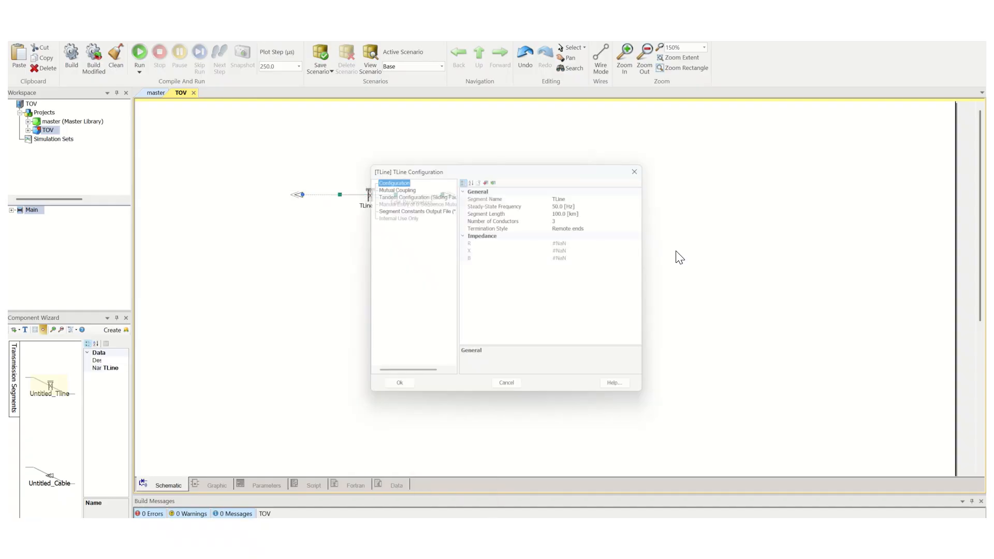
pyautogui.click(601, 221)
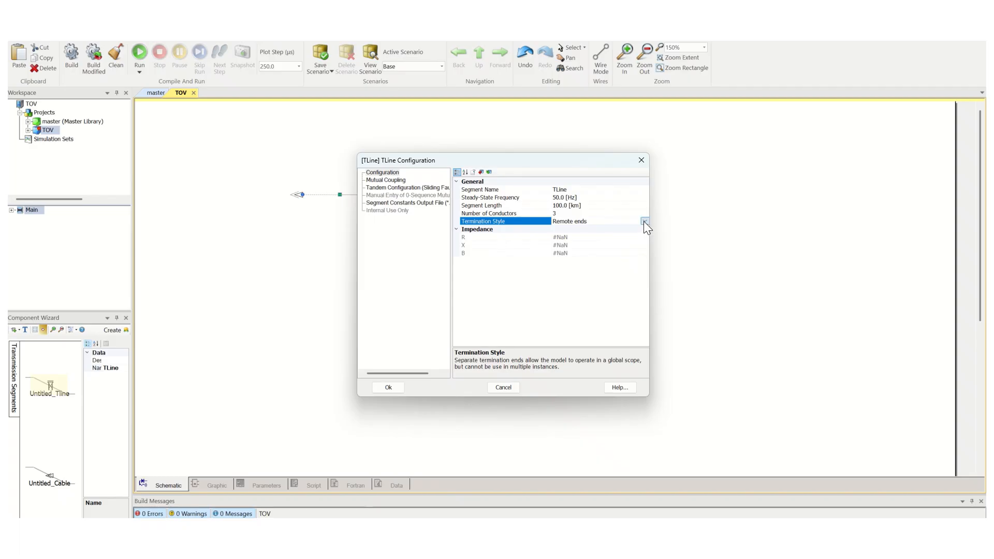
pyautogui.click(645, 222)
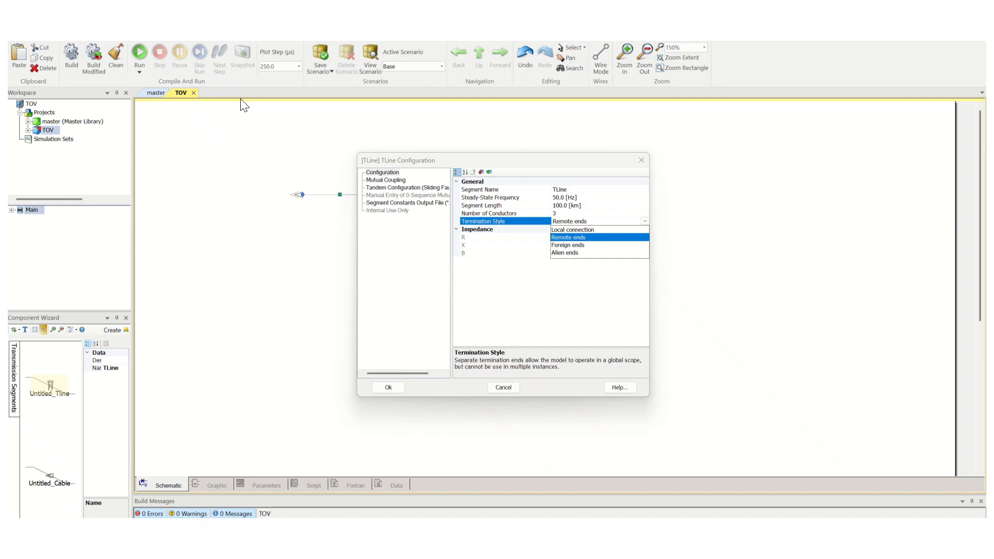
pyautogui.click(598, 237)
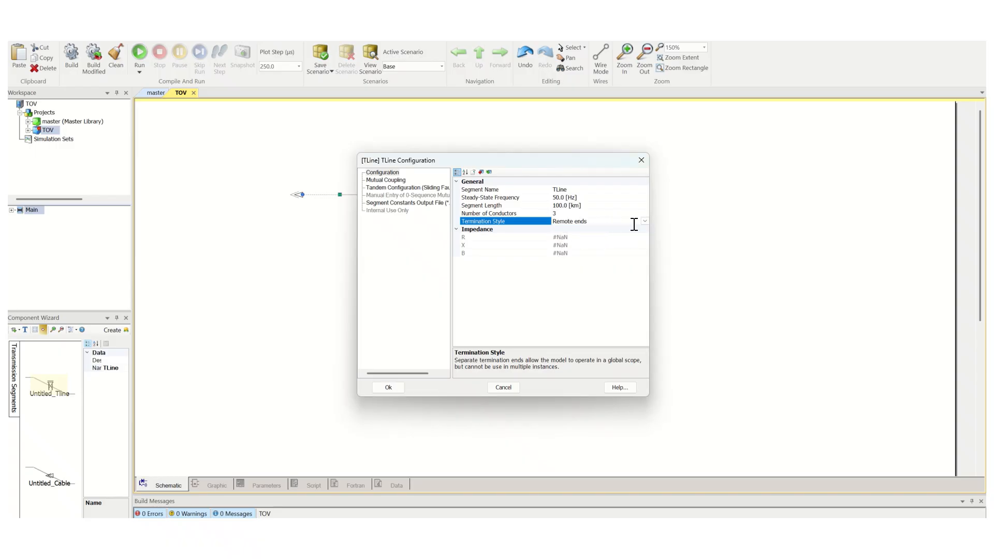
pyautogui.click(398, 180)
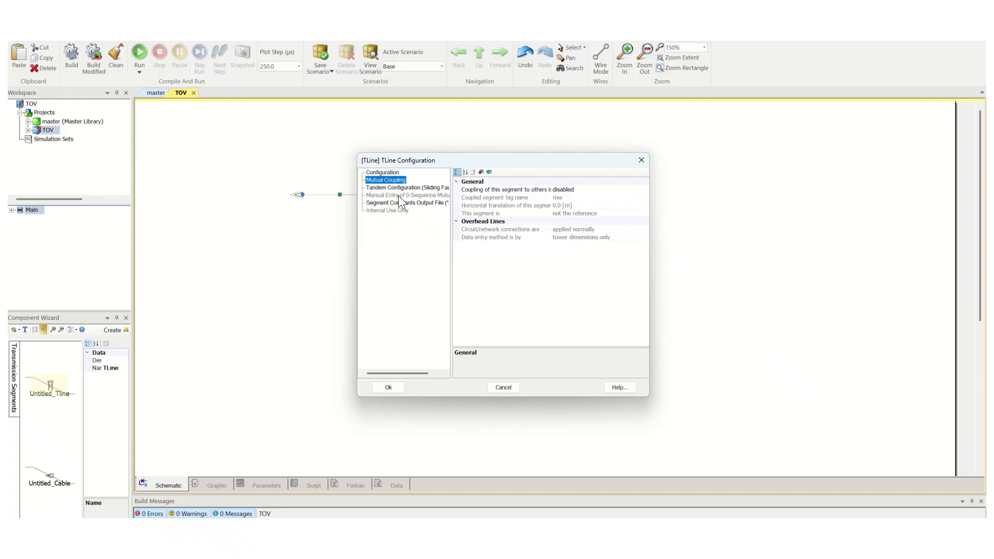
pyautogui.click(398, 188)
pyautogui.click(408, 204)
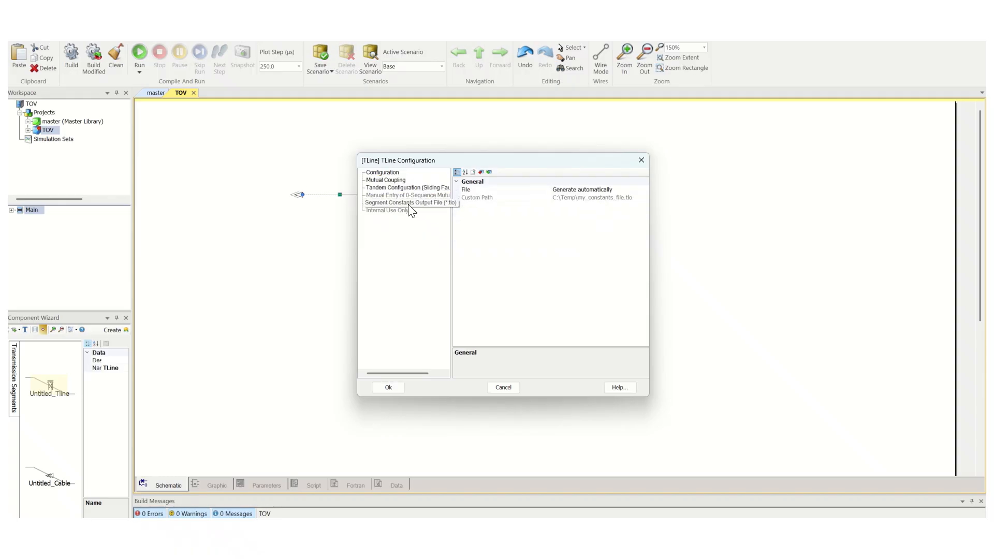
pyautogui.click(401, 181)
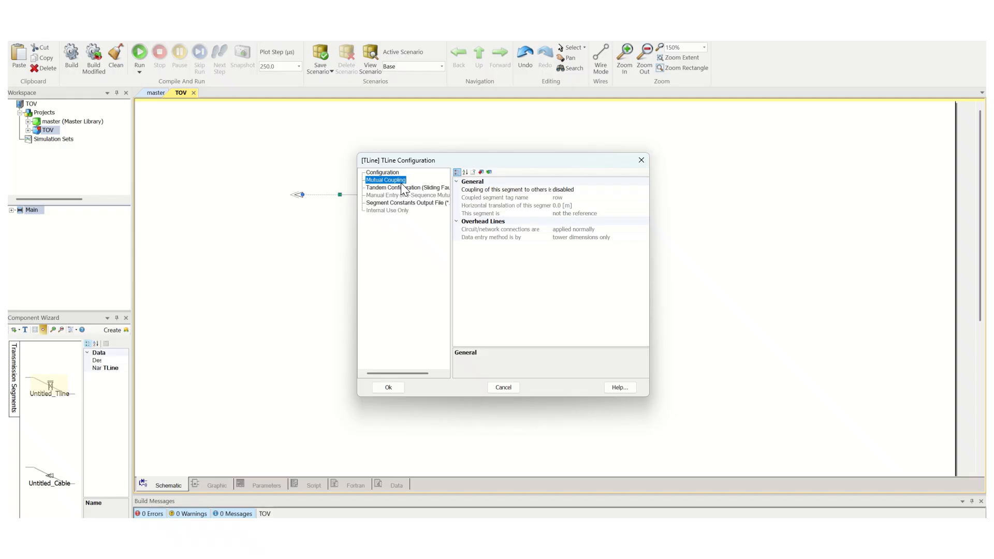
pyautogui.press('Up')
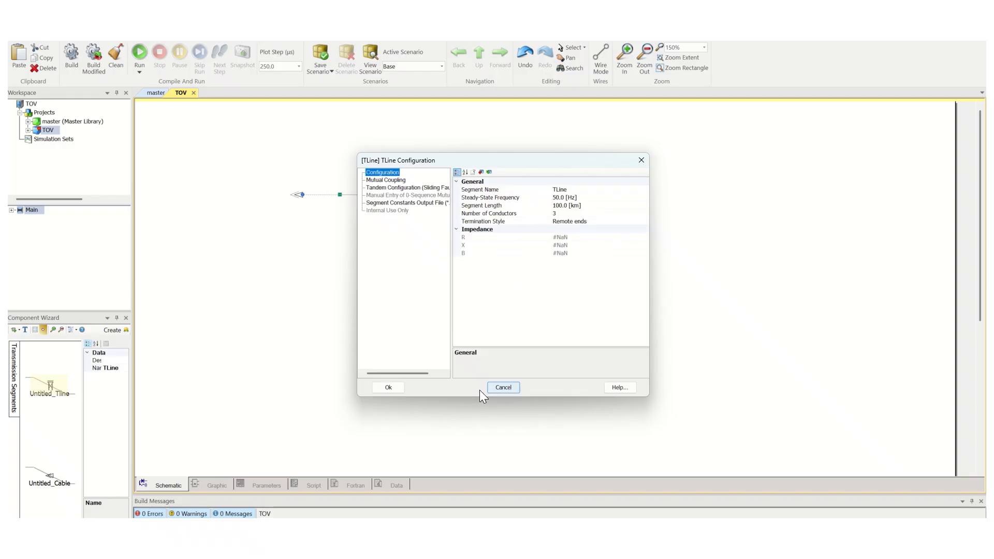
pyautogui.click(389, 388)
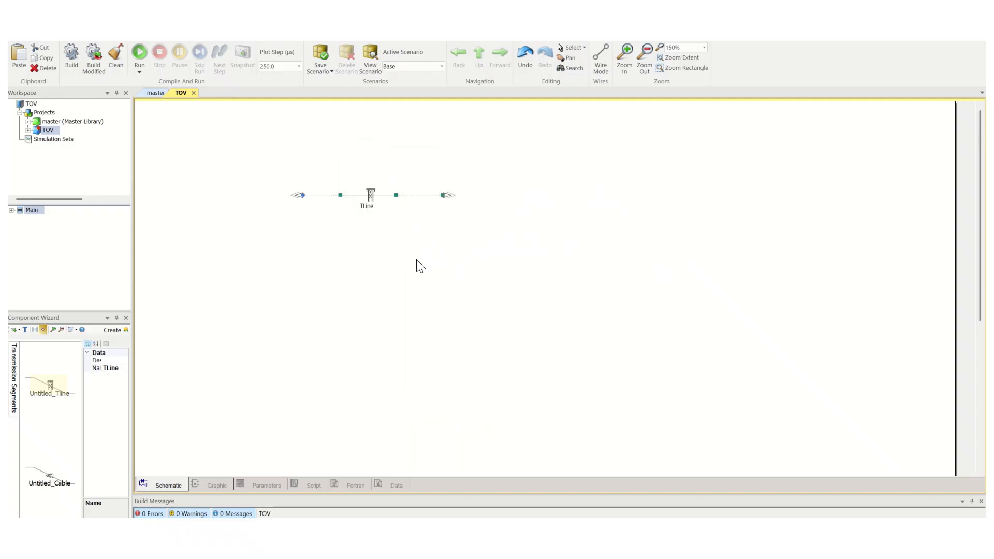
# Open the TLine's definition and delete the Frequency Dependent (Phase) model options
pyautogui.rightClick(370, 197)
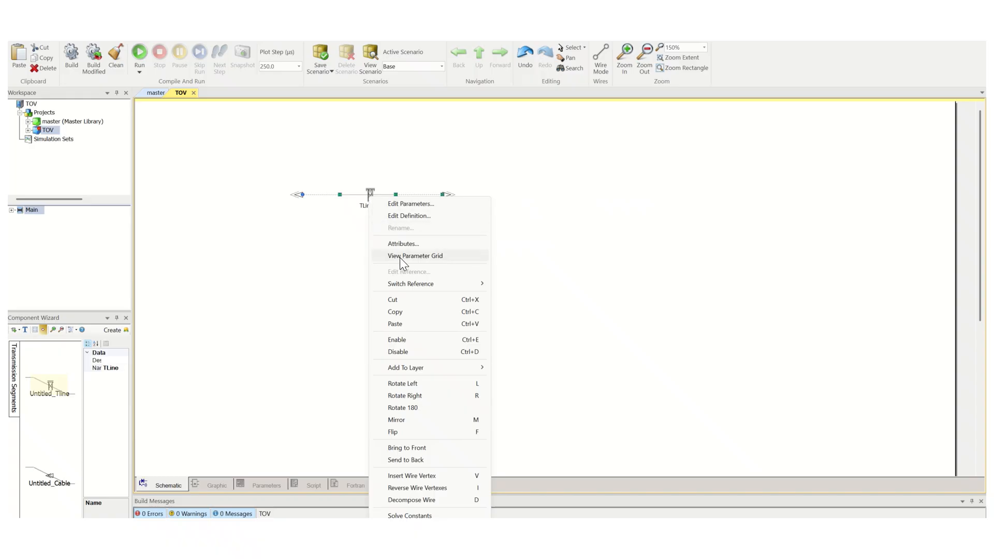
pyautogui.click(406, 216)
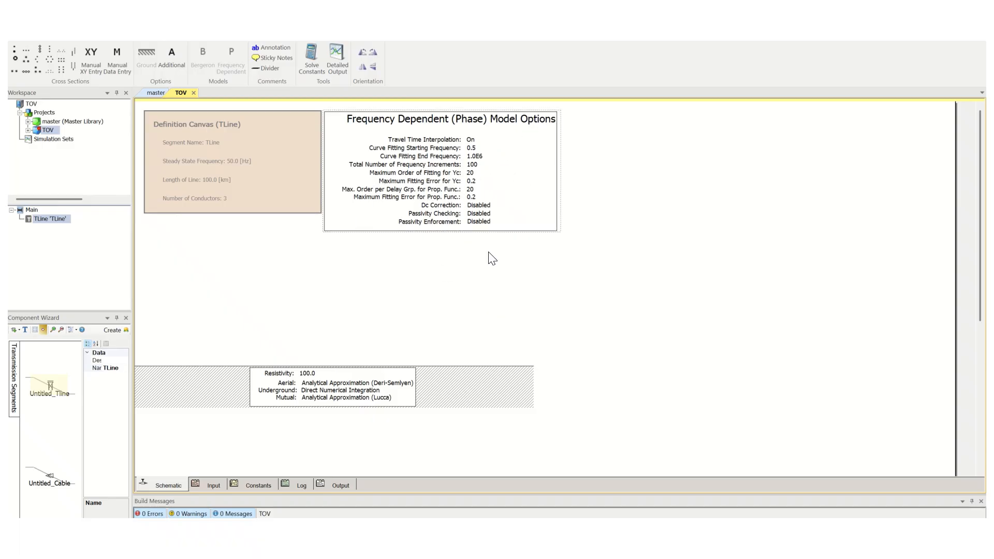
pyautogui.moveTo(469, 176)
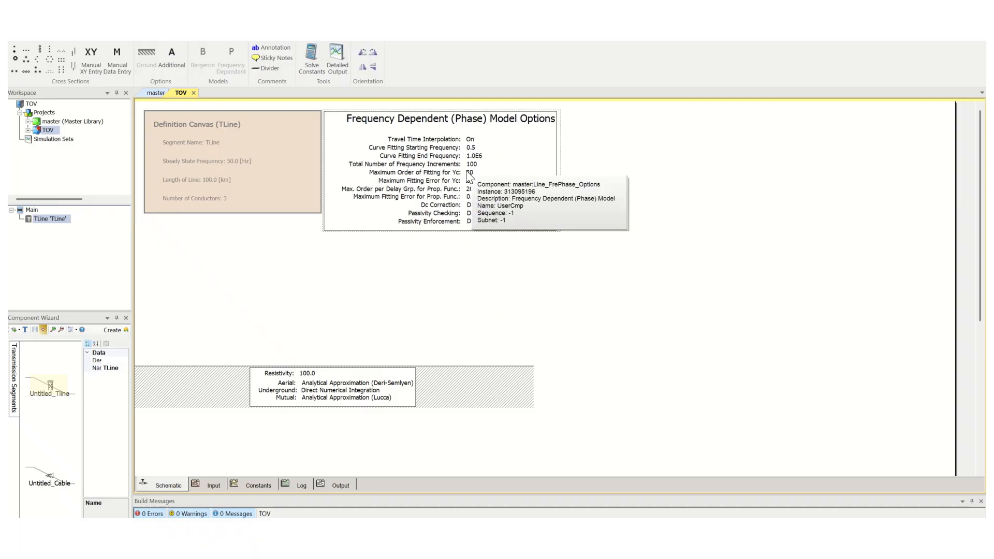
pyautogui.press('Delete')
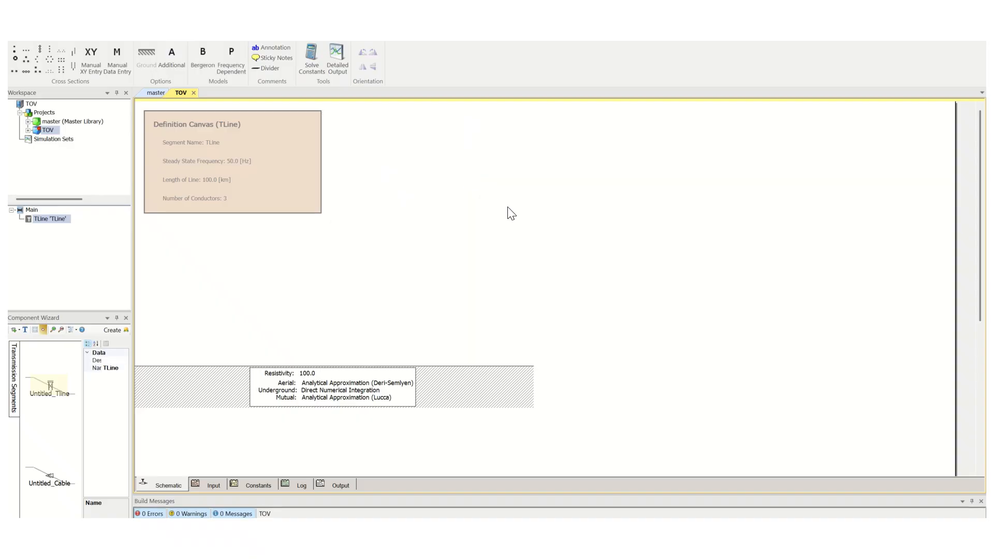
pyautogui.rightClick(542, 140)
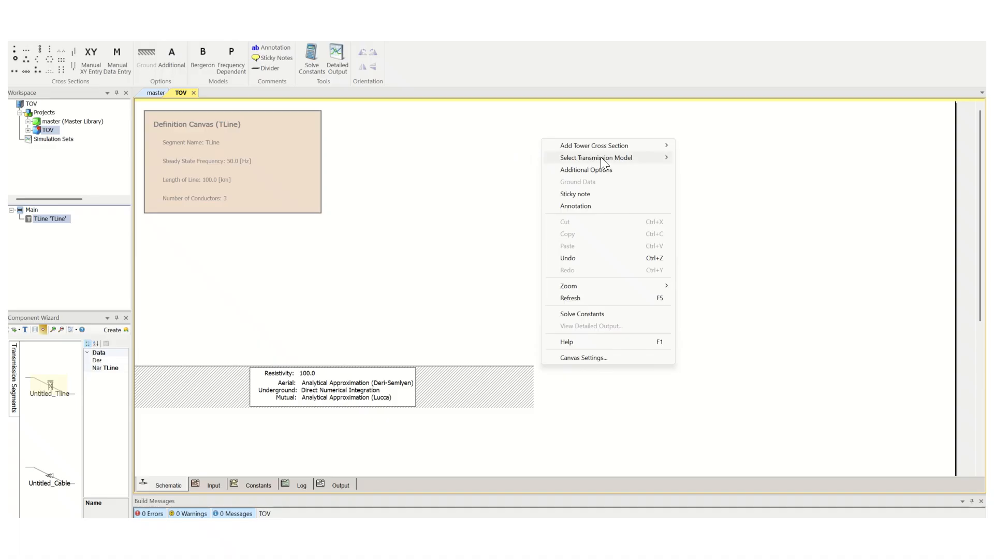
pyautogui.moveTo(618, 159)
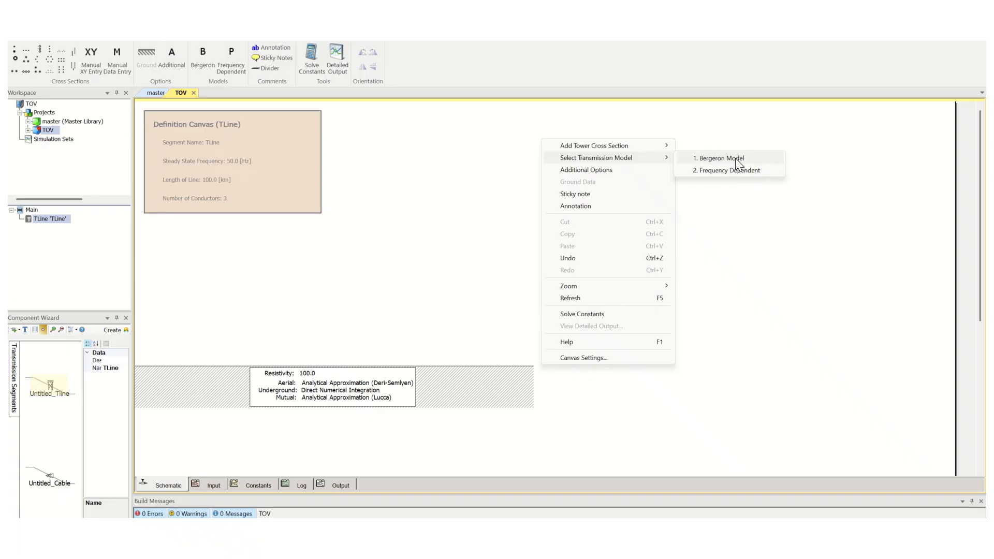
pyautogui.click(713, 170)
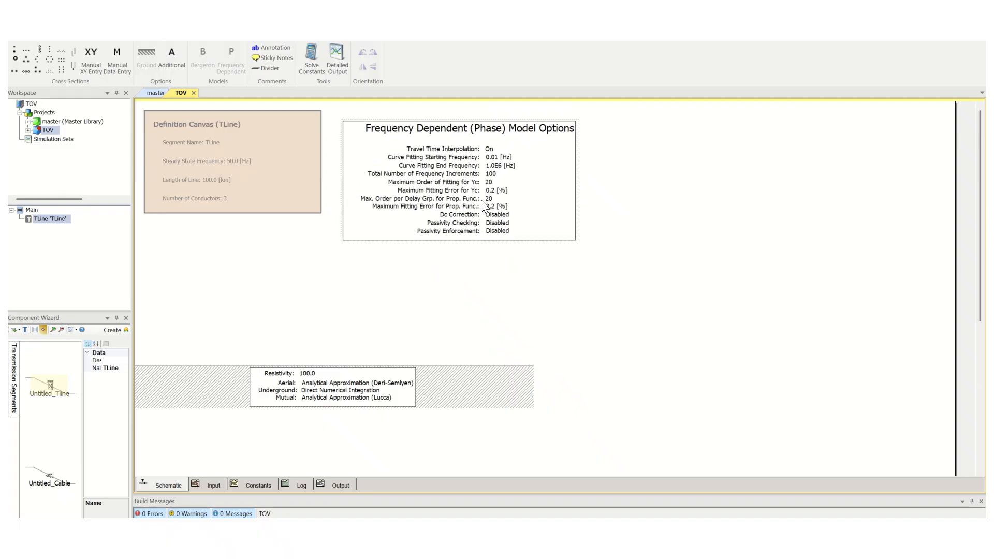
pyautogui.press('Delete')
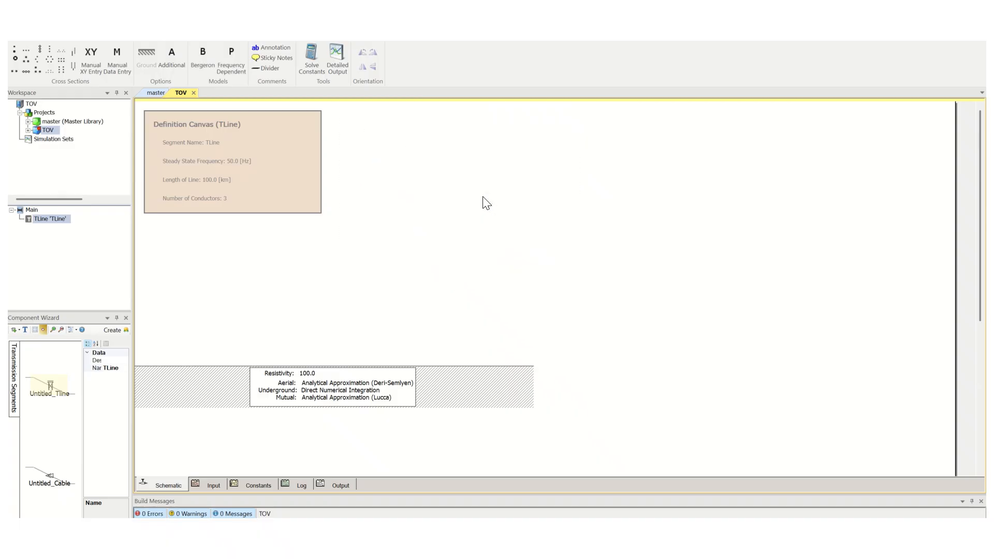
# Select the Bergeron Model as the transmission model in the TLine definition
pyautogui.rightClick(499, 147)
pyautogui.moveTo(582, 164)
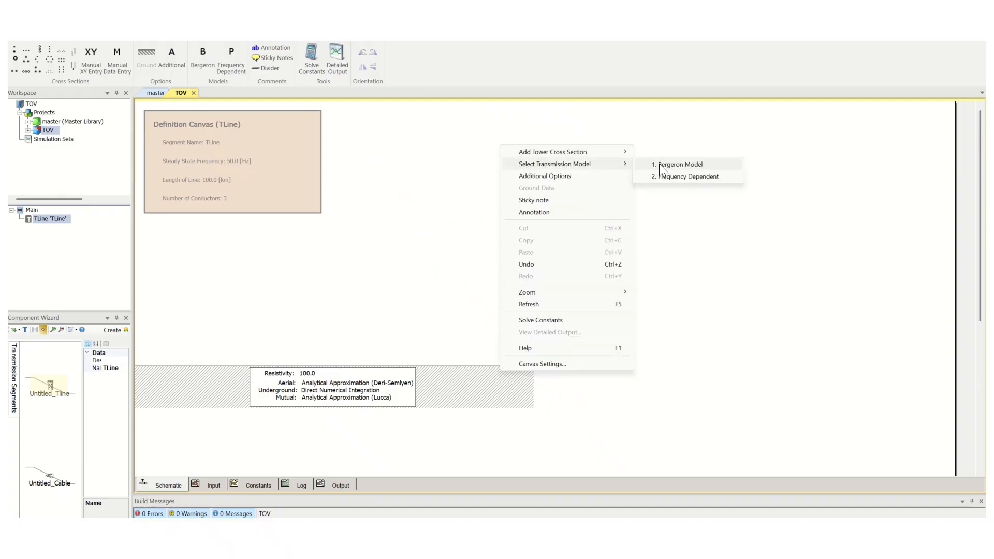
pyautogui.click(680, 164)
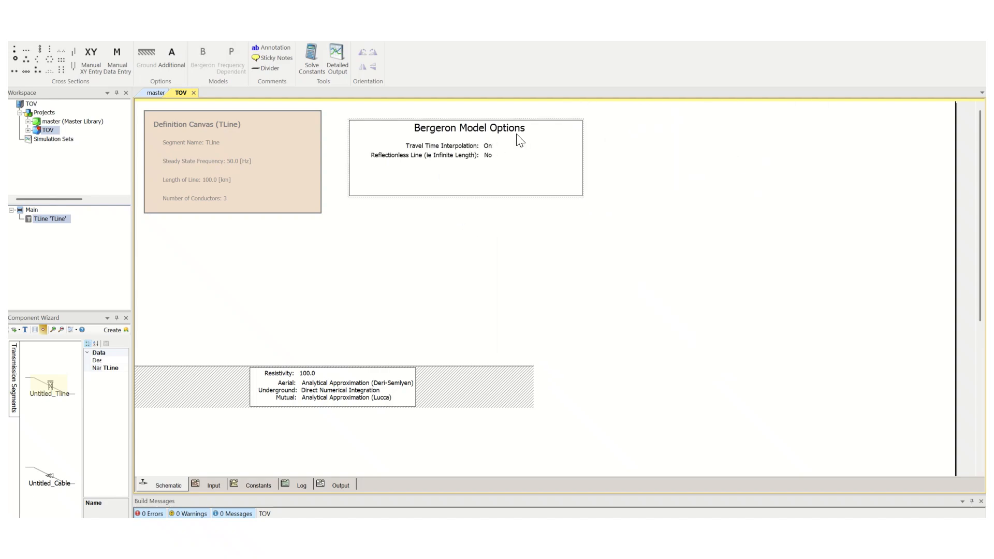
pyautogui.moveTo(520, 140)
pyautogui.click(483, 202)
# Add a Universal Tower cross section to the TLine definition canvas
pyautogui.rightClick(646, 154)
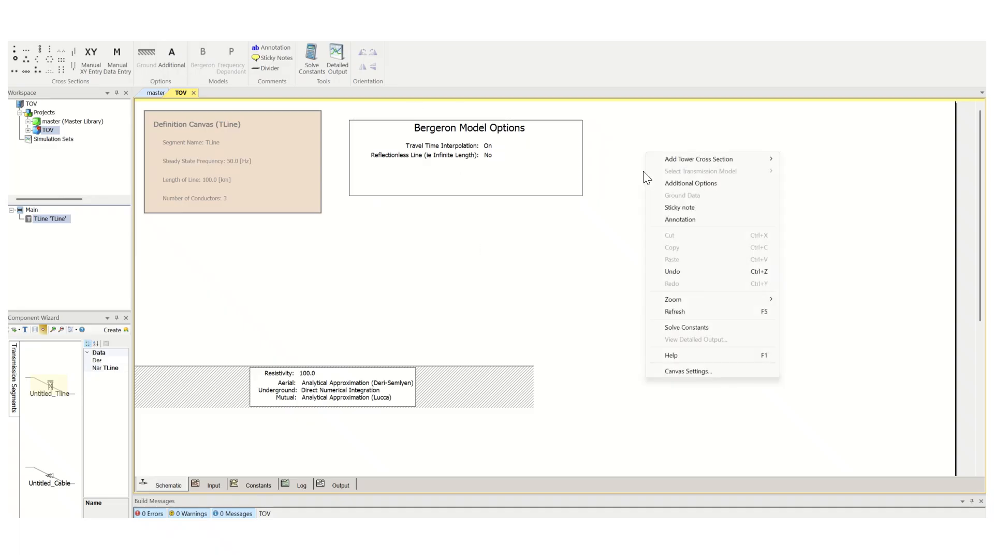
pyautogui.moveTo(734, 158)
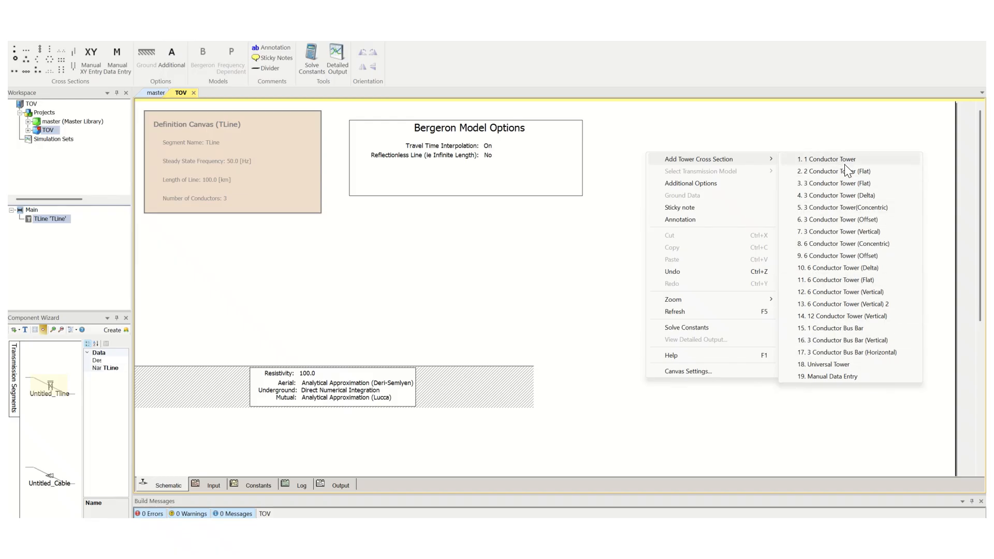
pyautogui.click(831, 364)
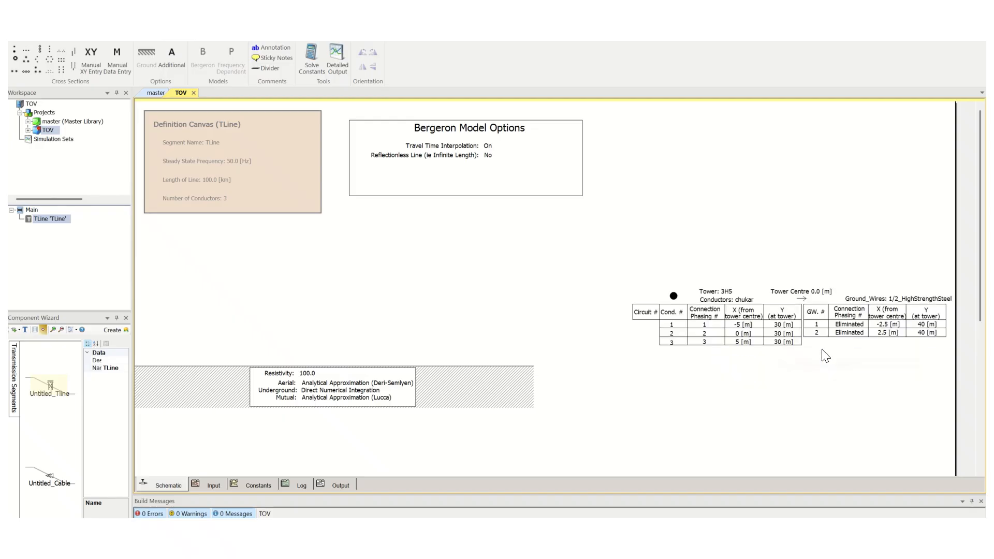
pyautogui.click(483, 322)
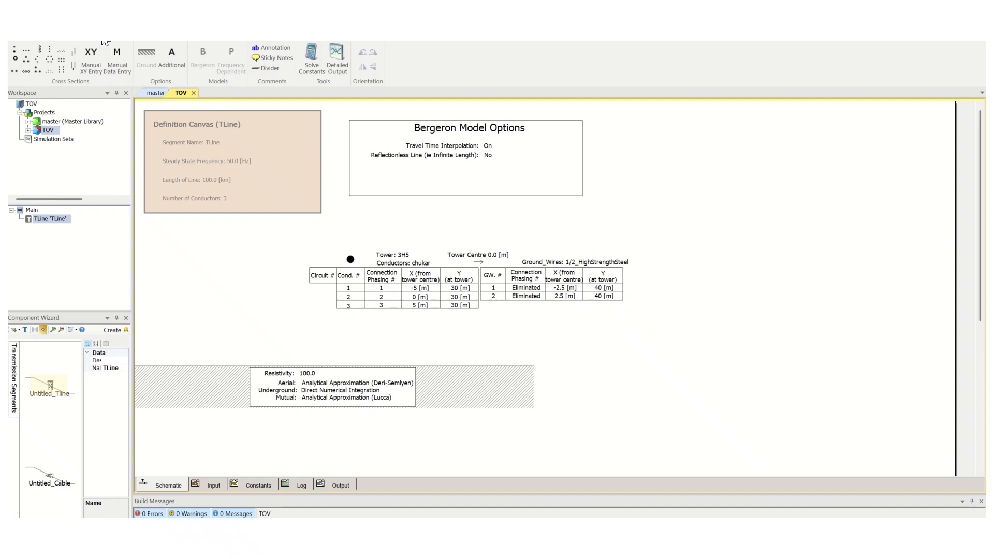
# Return to the main circuit and reposition the TLine segment slightly
pyautogui.click(404, 259)
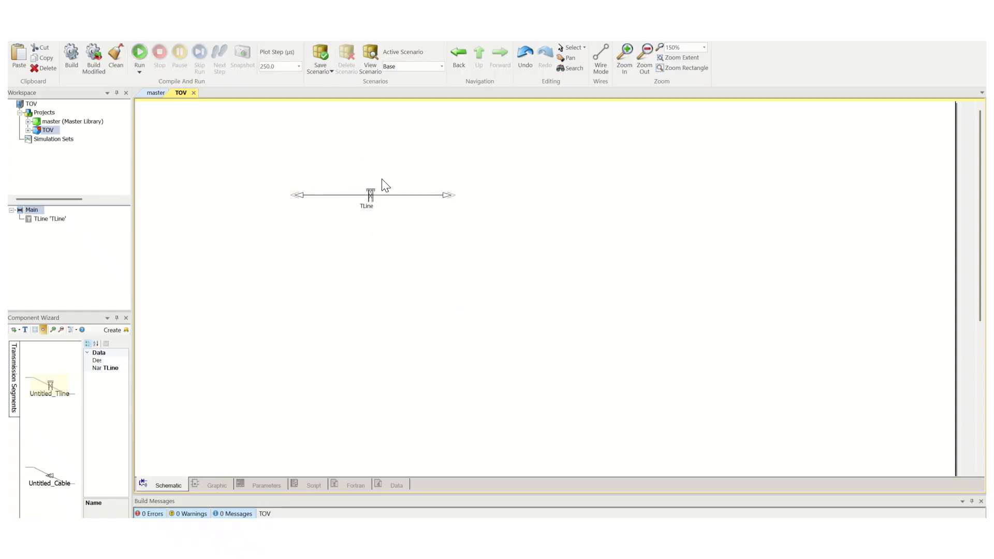
pyautogui.click(372, 207)
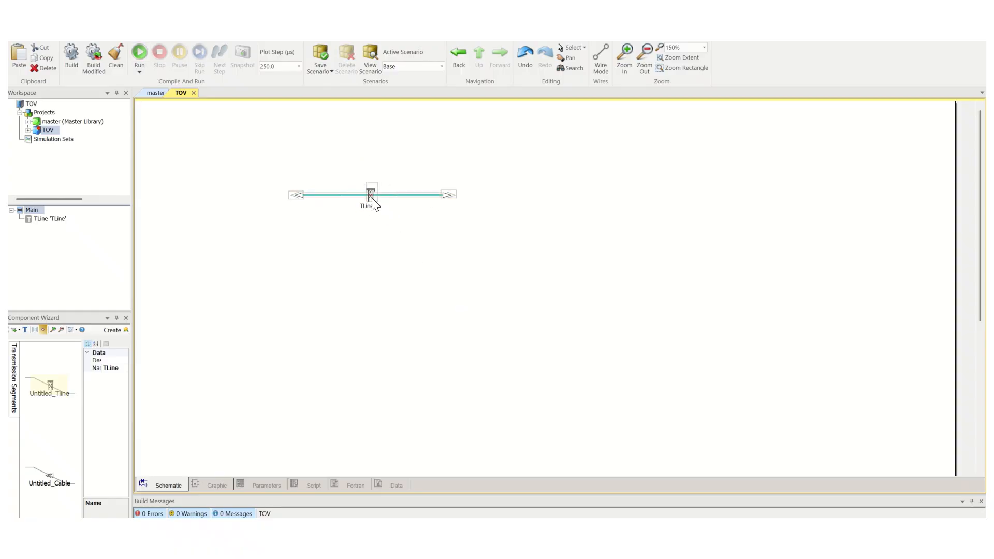
pyautogui.moveTo(372, 198); pyautogui.dragTo(398, 208)
pyautogui.click(366, 259)
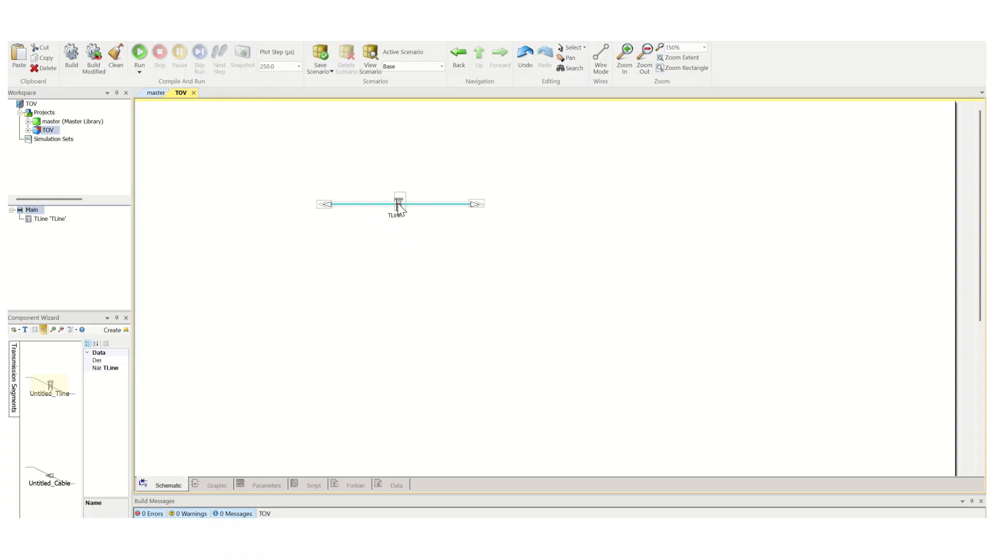
pyautogui.moveTo(398, 202)
pyautogui.mouseDown()
pyautogui.moveTo(379, 194)
pyautogui.moveTo(389, 194)
pyautogui.mouseUp()
pyautogui.click(385, 255)
pyautogui.click(372, 209)
pyautogui.click(285, 177)
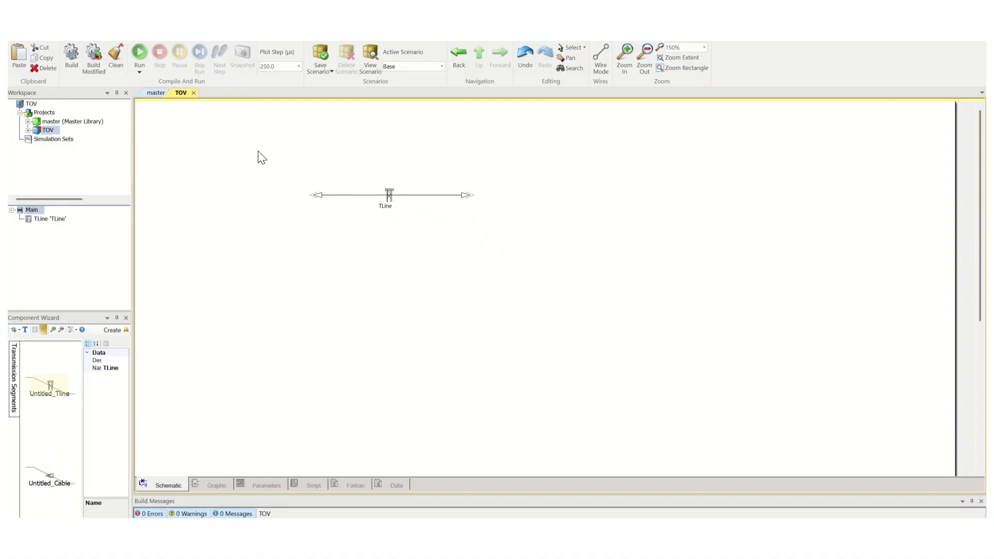
# Place a TLine Interface component to the left of the TLine segment
pyautogui.click(194, 38)
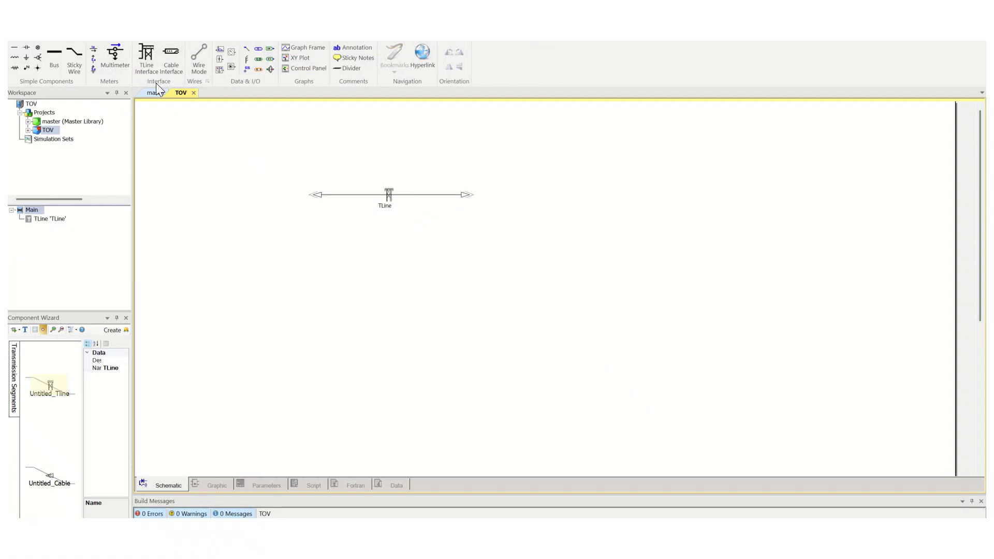
pyautogui.click(148, 54)
pyautogui.click(248, 194)
pyautogui.moveTo(250, 195); pyautogui.dragTo(268, 195)
# Check the TLine's definition and its segment name in the parameters, then close the dialog
pyautogui.click(384, 205)
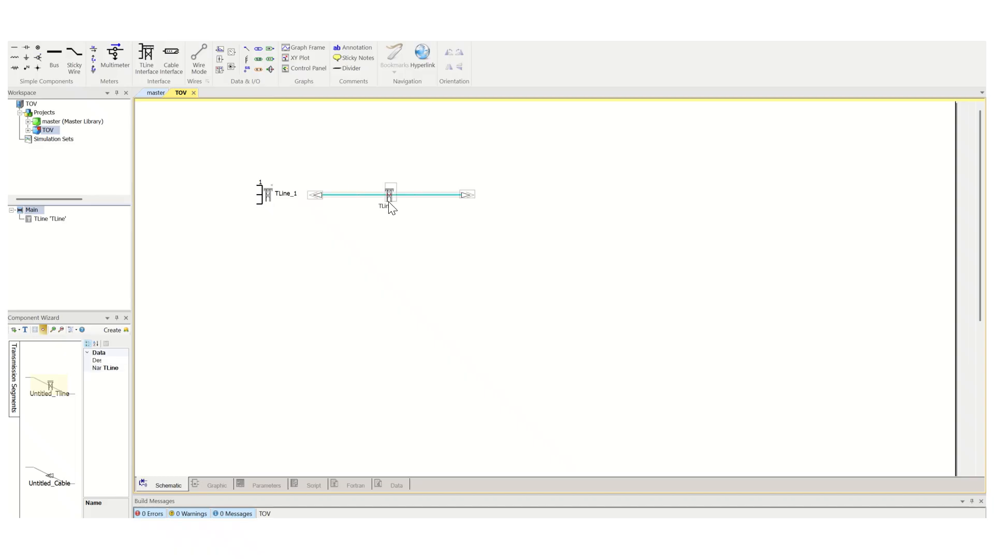
pyautogui.doubleClick(389, 207)
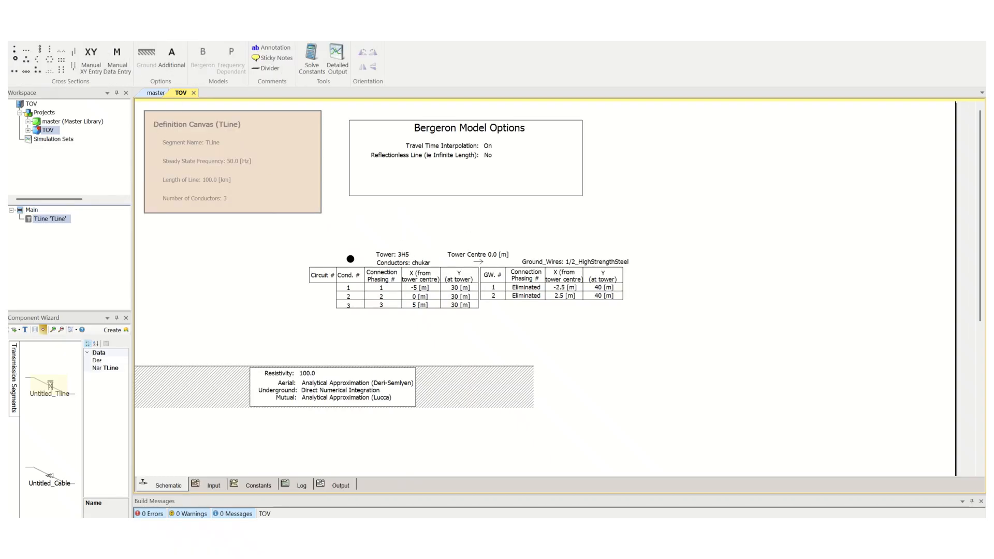
pyautogui.press('BackSpace')
pyautogui.rightClick(390, 195)
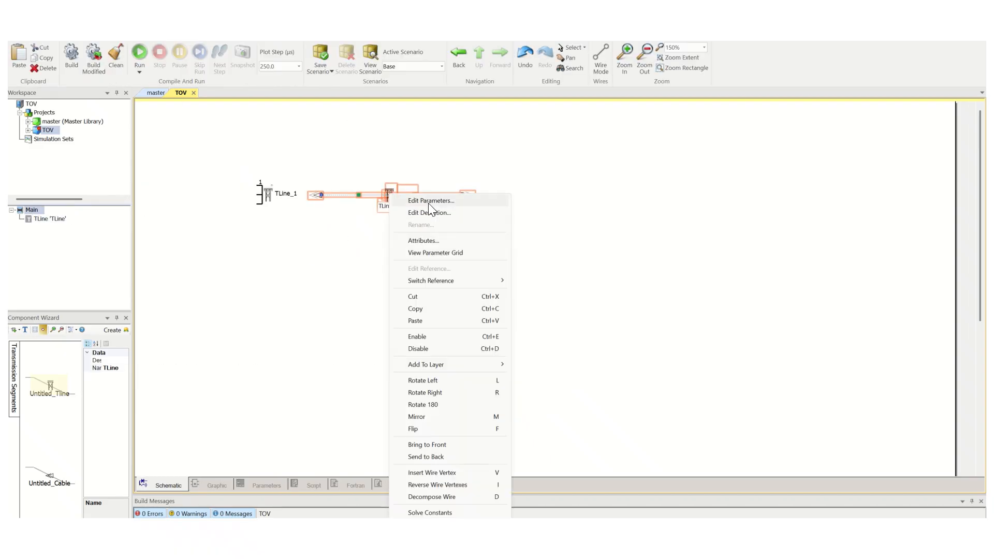
pyautogui.click(429, 202)
pyautogui.click(572, 190)
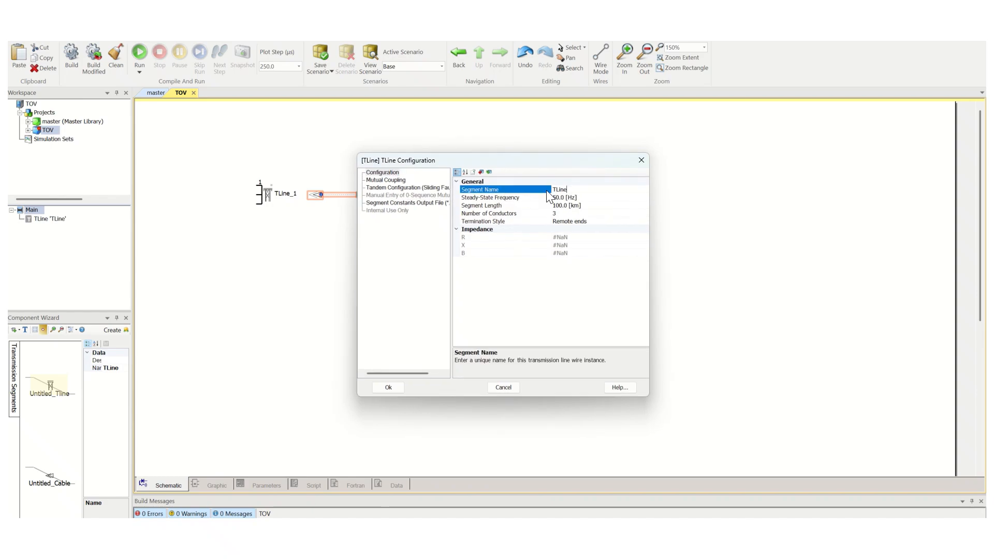
pyautogui.moveTo(569, 189); pyautogui.dragTo(552, 192)
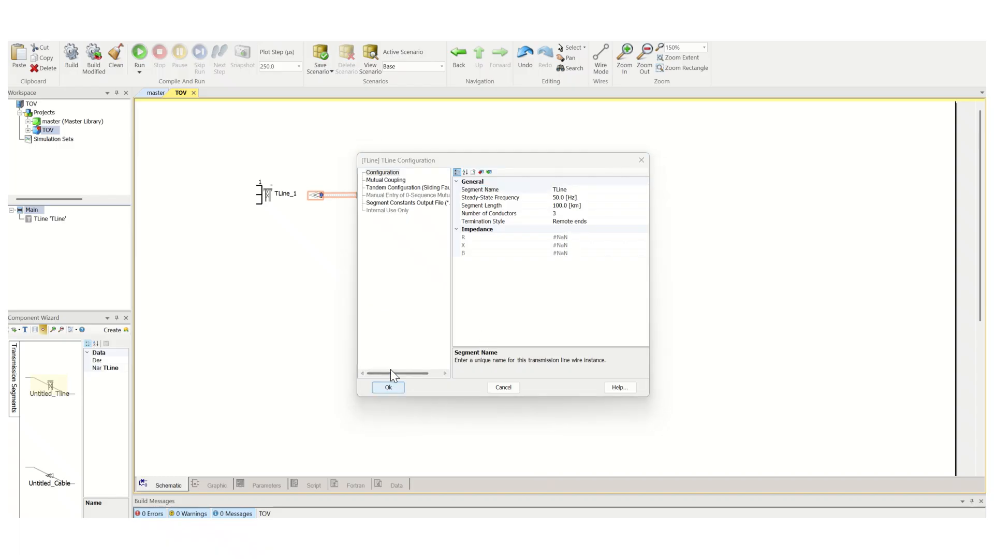
pyautogui.click(388, 388)
# Rename the TLine interface to TLine so it matches the segment name
pyautogui.doubleClick(268, 196)
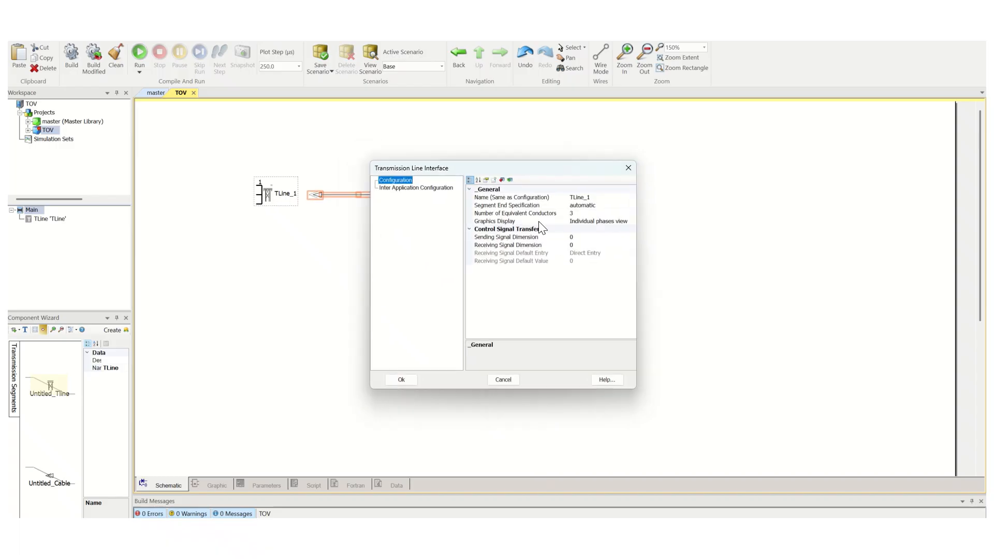
pyautogui.click(600, 198)
pyautogui.moveTo(598, 199); pyautogui.dragTo(564, 199)
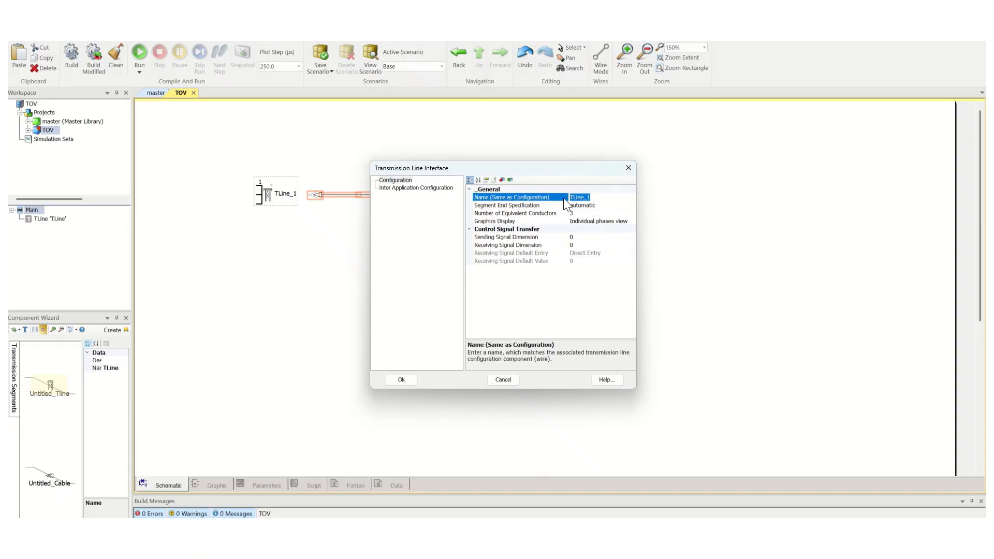
pyautogui.write('TLine')
pyautogui.click(406, 380)
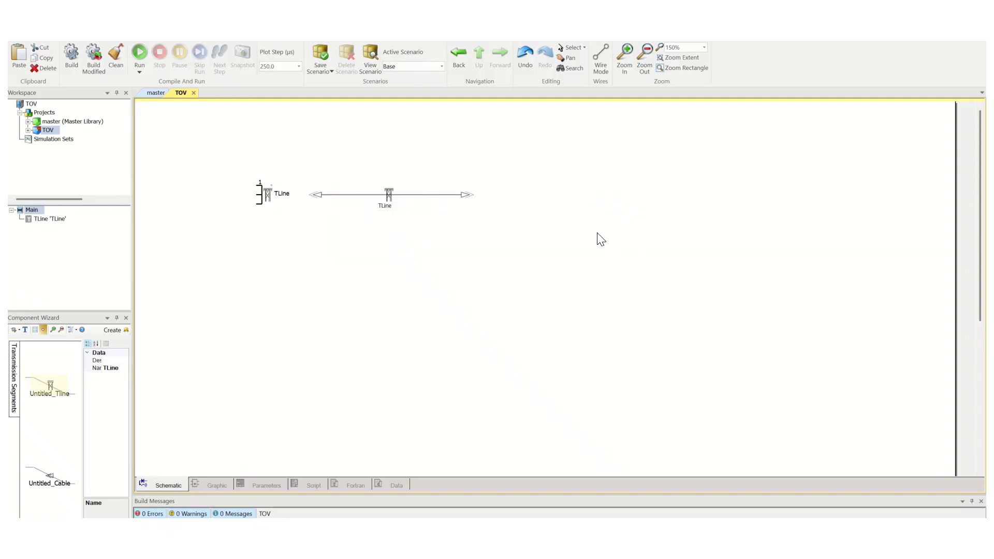
# Paste a second TLine interface to the right of the segment and mirror it
pyautogui.hotkey('ctrl', 'v')
pyautogui.click(522, 195)
pyautogui.doubleClick(520, 198)
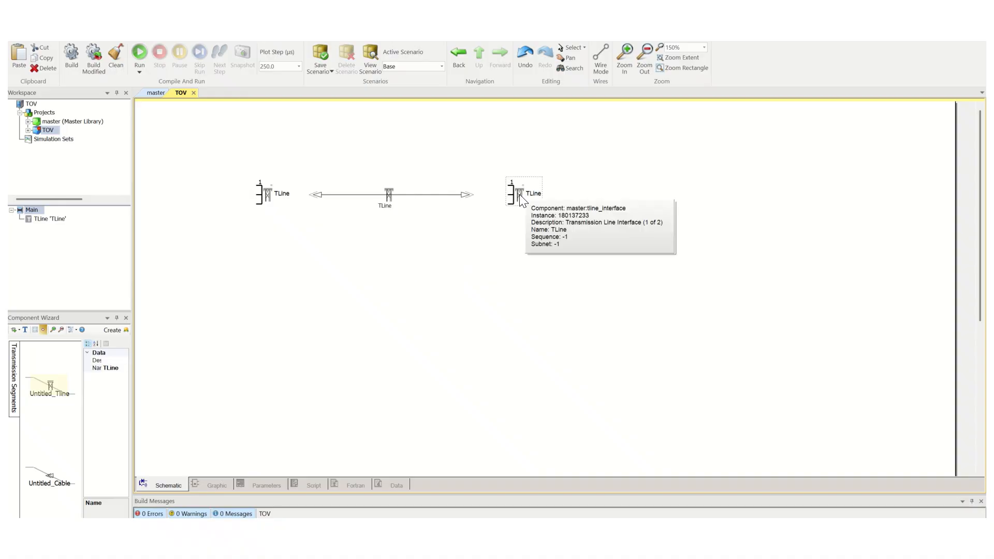
pyautogui.hotkey('ctrl', 'm')
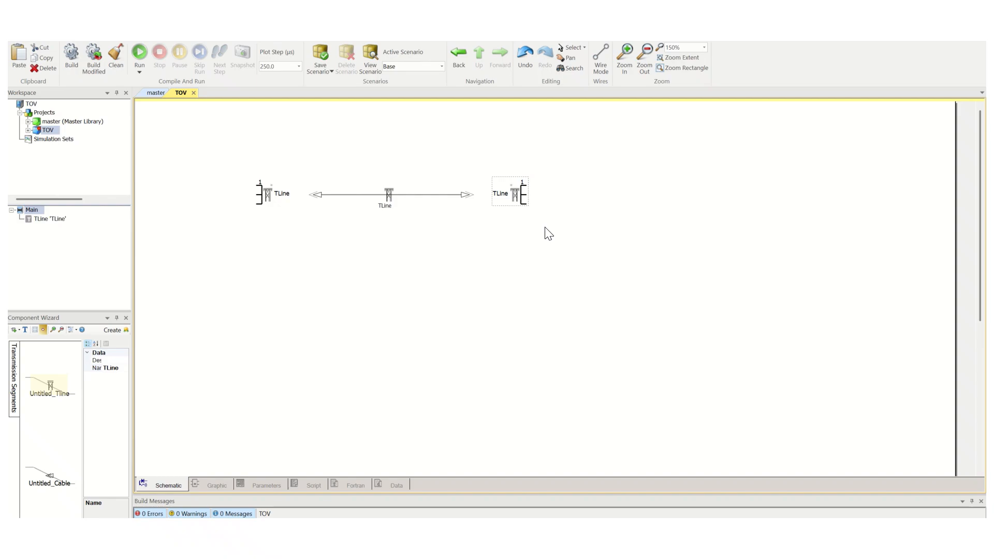
# Add a vertical bus on the left side of the line and position it before the left interface
pyautogui.click(207, 113)
pyautogui.click(190, 35)
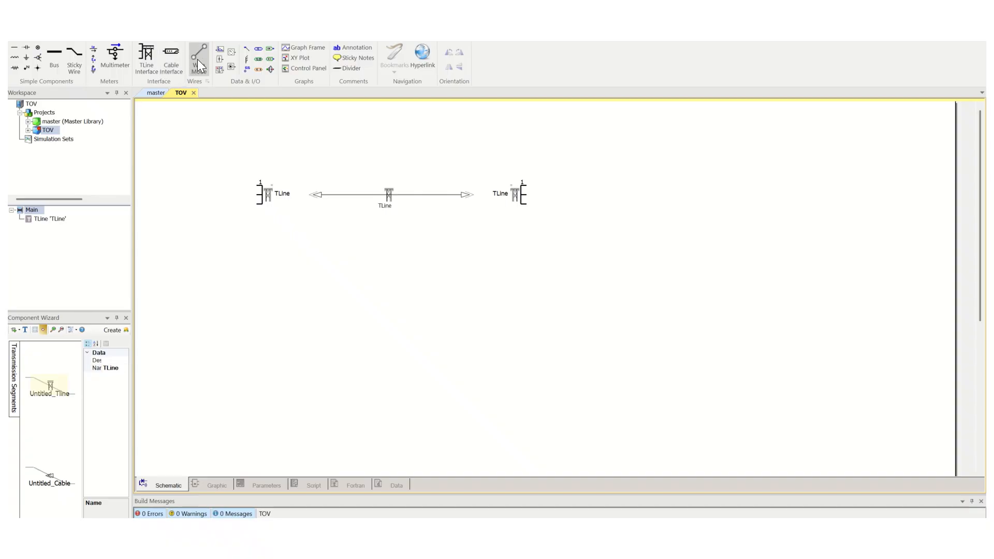
pyautogui.click(54, 57)
pyautogui.click(207, 195)
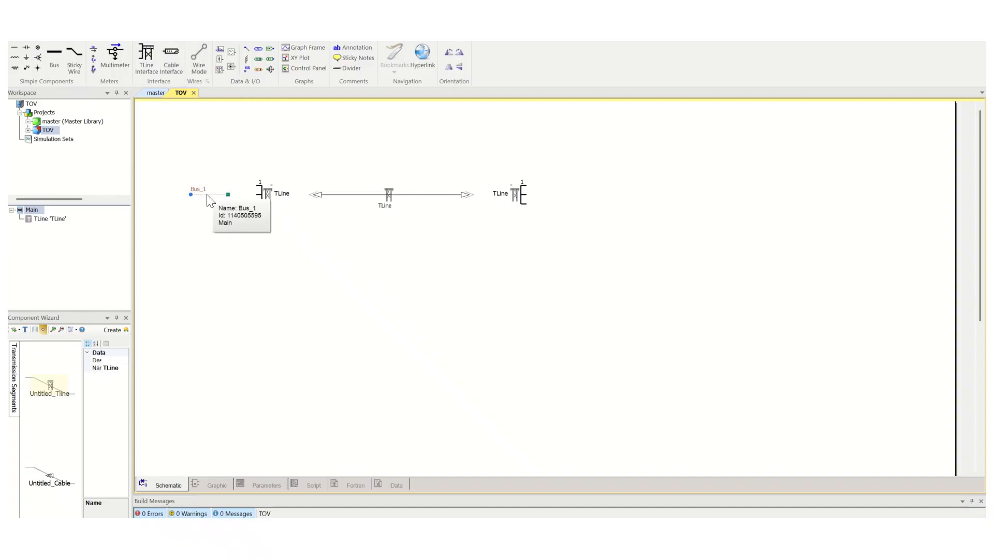
pyautogui.moveTo(191, 195); pyautogui.dragTo(600, 224)
pyautogui.moveTo(389, 195); pyautogui.dragTo(465, 193)
pyautogui.click(215, 196)
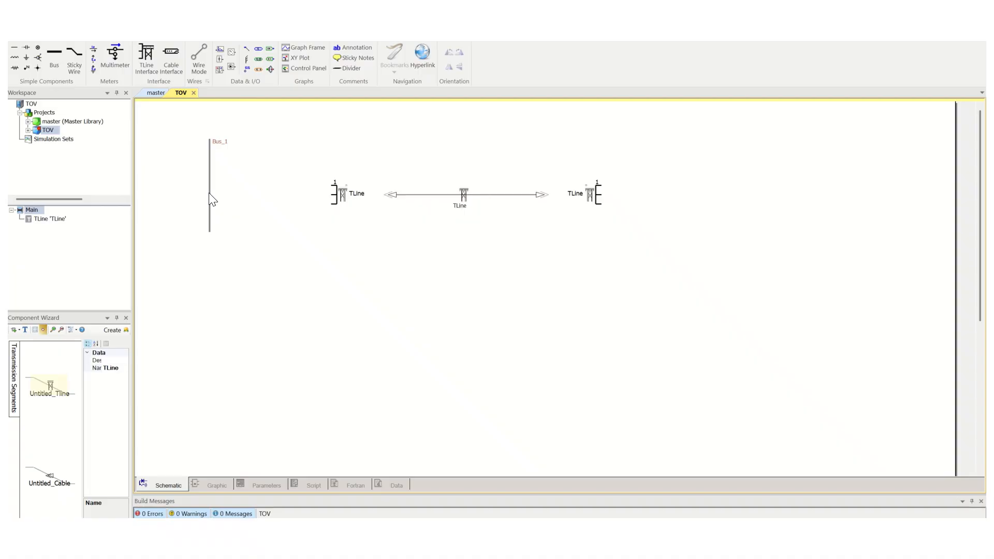
pyautogui.moveTo(209, 194); pyautogui.dragTo(247, 204)
pyautogui.click(256, 206)
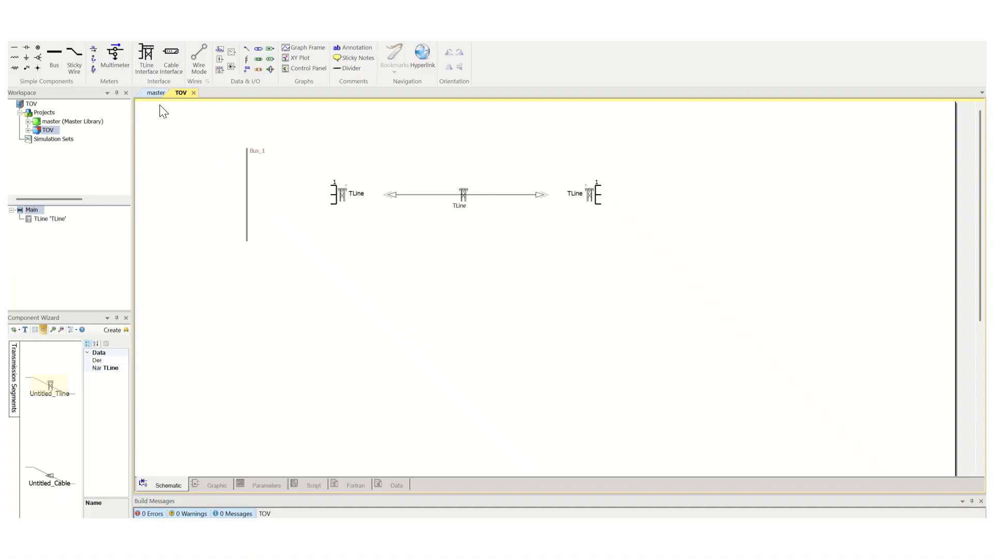
# Add a second bus at the right end, rotated vertically and resized
pyautogui.click(57, 54)
pyautogui.click(694, 195)
pyautogui.press('r')
pyautogui.moveTo(676, 193); pyautogui.dragTo(668, 148)
pyautogui.moveTo(679, 216); pyautogui.dragTo(683, 215)
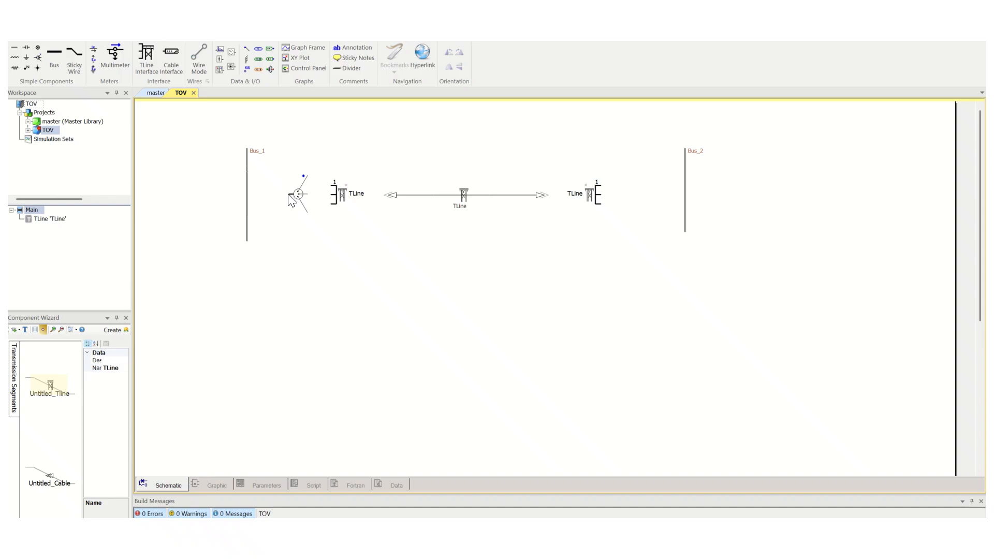
# Place a three-phase to single-line converter between Bus_1 and the left TLine interface, accepting its default settings
pyautogui.click(283, 196)
pyautogui.moveTo(299, 196)
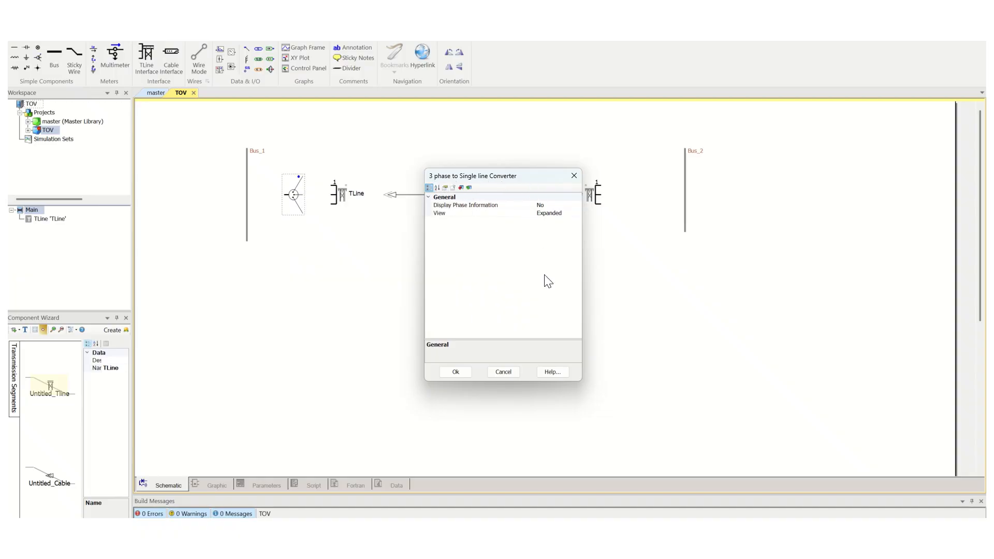
pyautogui.click(456, 372)
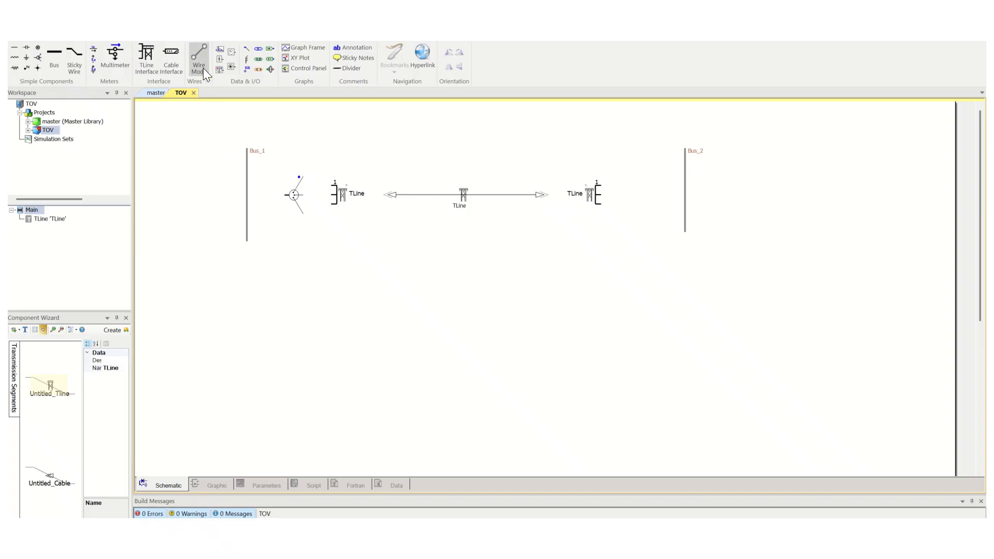
# Wire the converter's three phase terminals to the three terminals of the left TLine interface
pyautogui.click(304, 177)
pyautogui.click(330, 177)
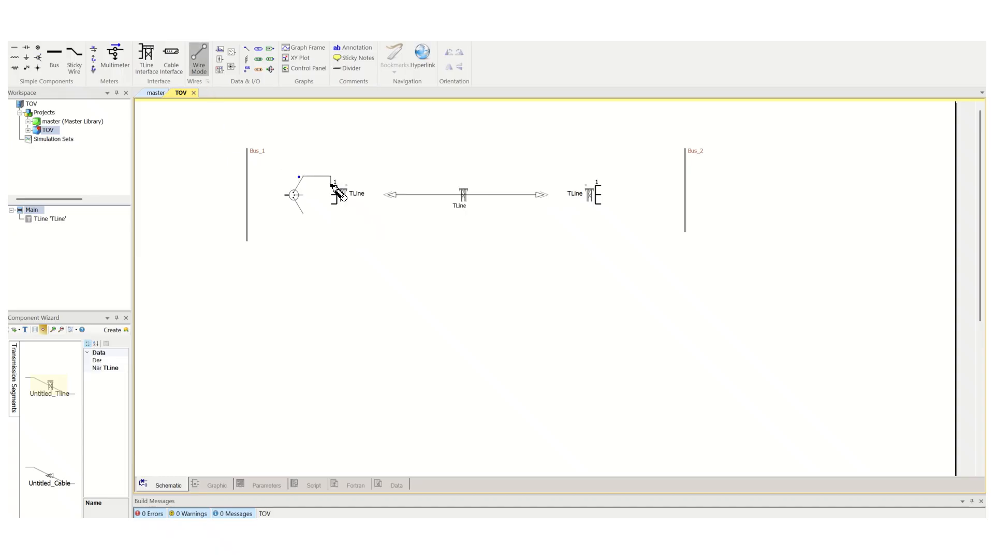
pyautogui.rightClick(331, 185)
pyautogui.click(302, 213)
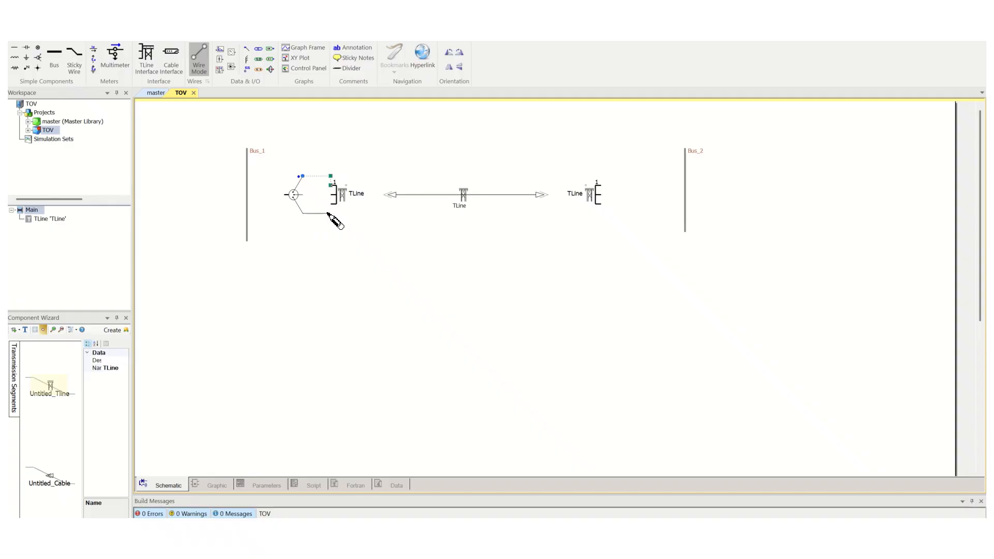
pyautogui.click(330, 213)
pyautogui.rightClick(331, 204)
pyautogui.click(303, 195)
pyautogui.rightClick(331, 194)
pyautogui.press('Escape')
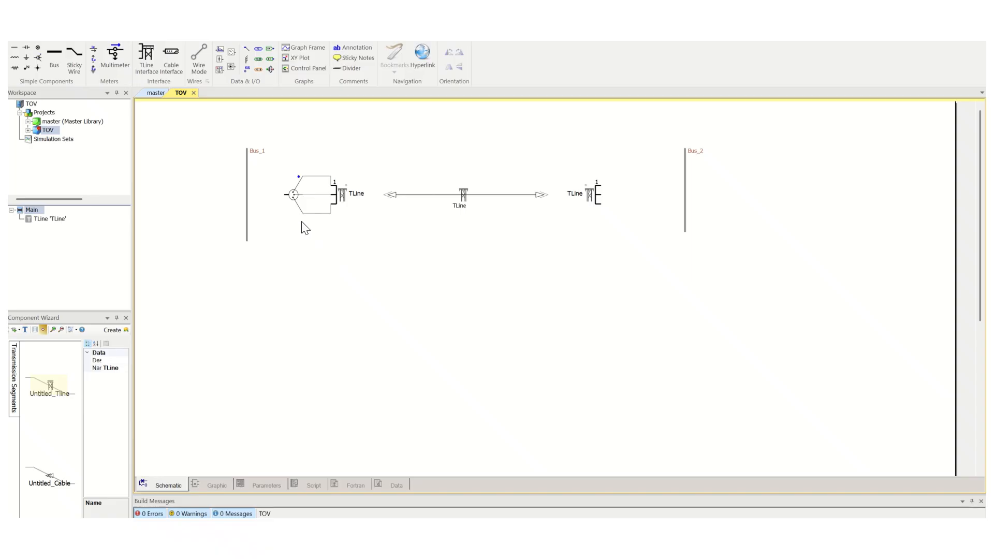
# Wire the left converter's single-line terminal to Bus_1
pyautogui.click(201, 51)
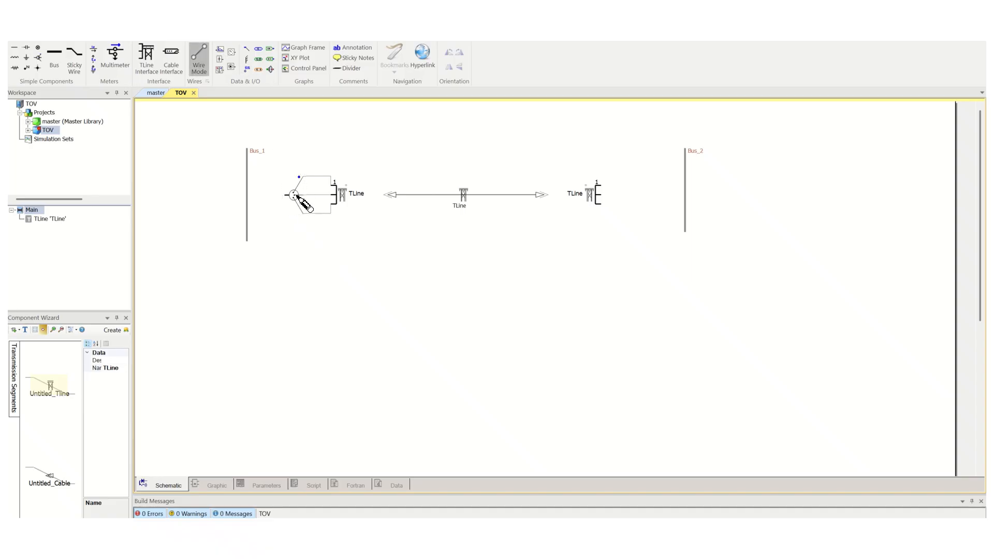
pyautogui.click(286, 195)
pyautogui.click(251, 194)
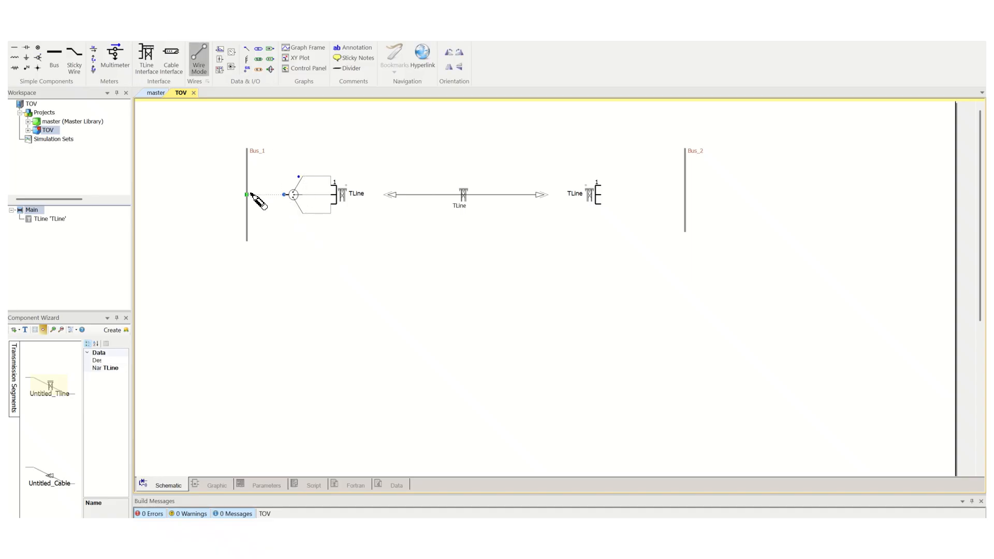
pyautogui.press('Escape')
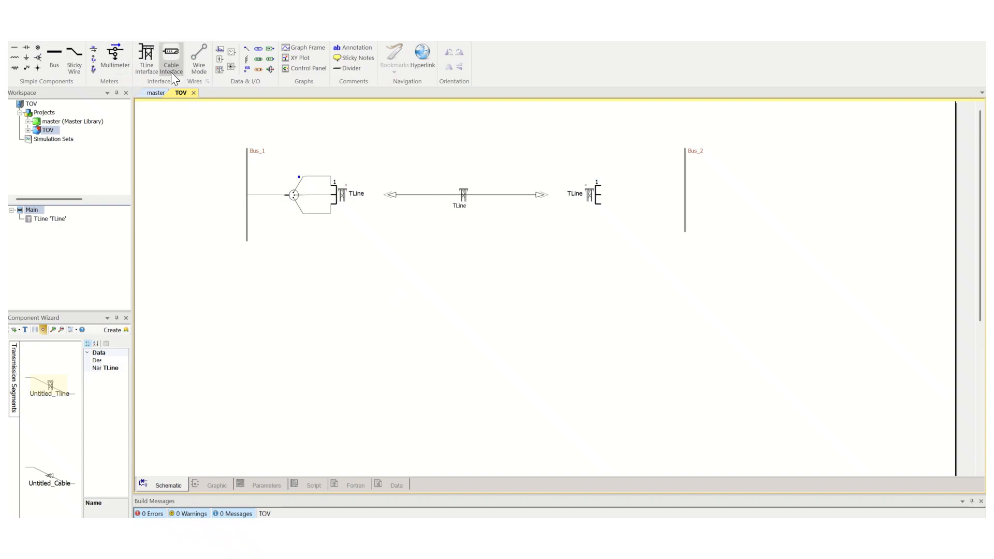
# Place a second converter to the right of the right TLine interface and mirror it
pyautogui.click(40, 58)
pyautogui.click(638, 194)
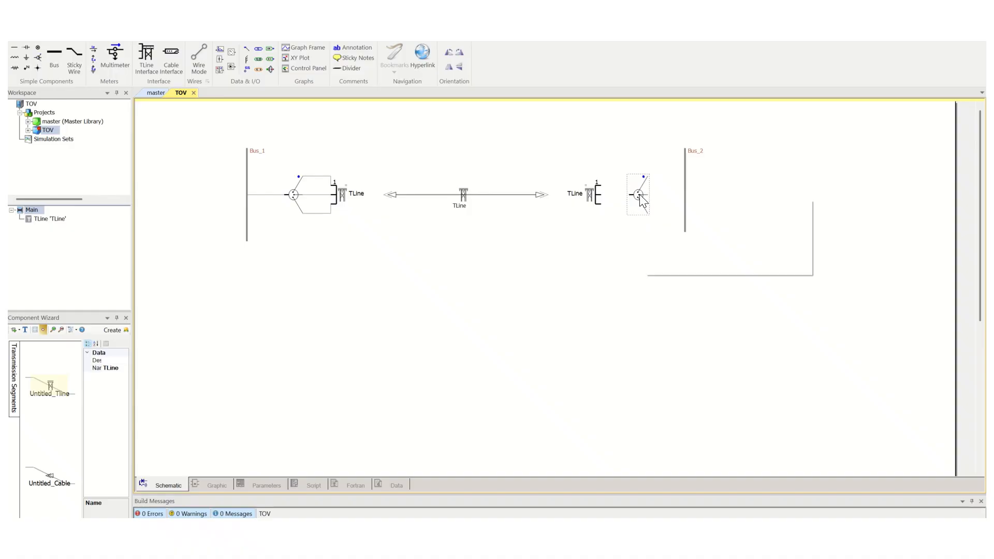
pyautogui.hotkey('ctrl', 'm')
pyautogui.moveTo(620, 195); pyautogui.dragTo(638, 195)
pyautogui.click(533, 165)
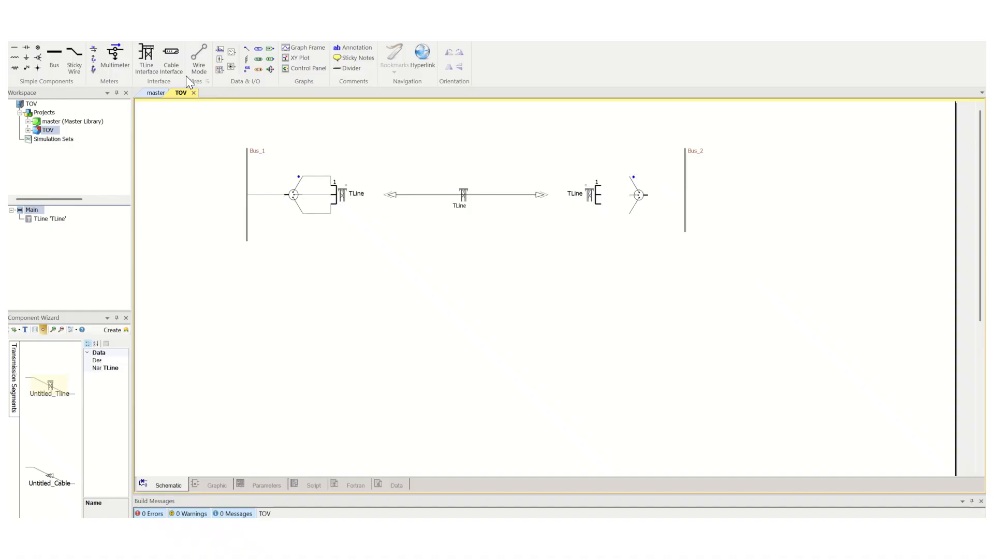
# Wire the right interface's terminals to the mirrored converter and connect the converter to Bus_2
pyautogui.click(600, 196)
pyautogui.click(628, 195)
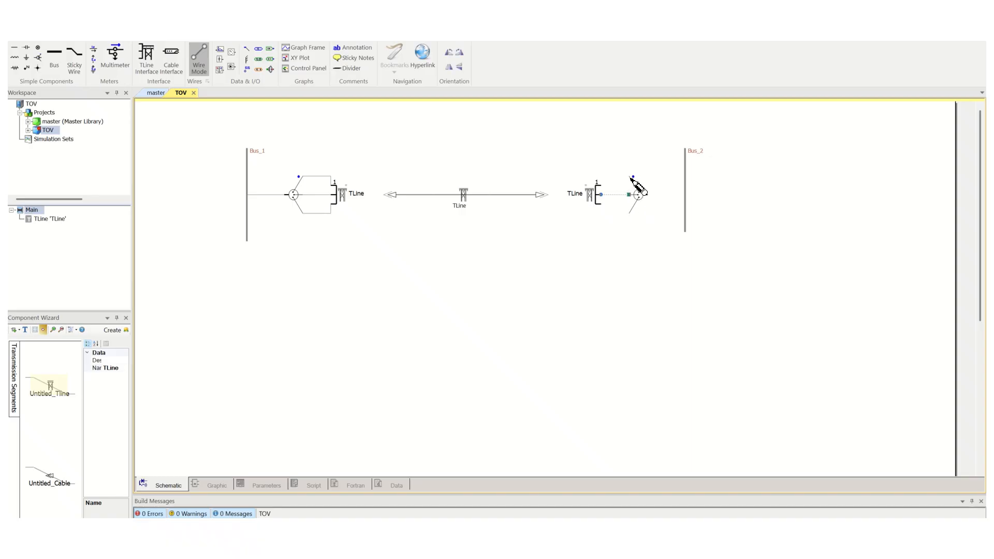
pyautogui.click(631, 177)
pyautogui.click(601, 185)
pyautogui.click(601, 204)
pyautogui.click(687, 199)
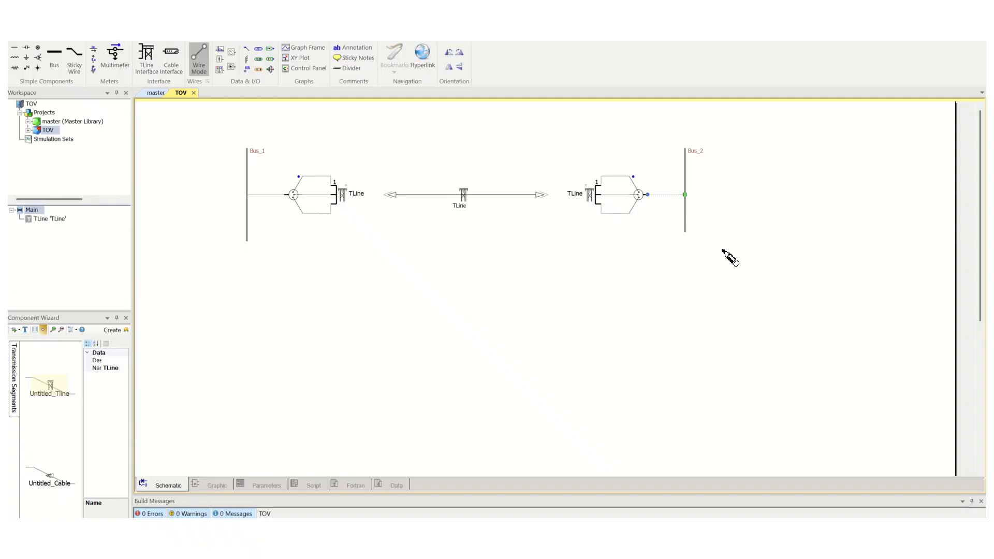
pyautogui.press('Escape')
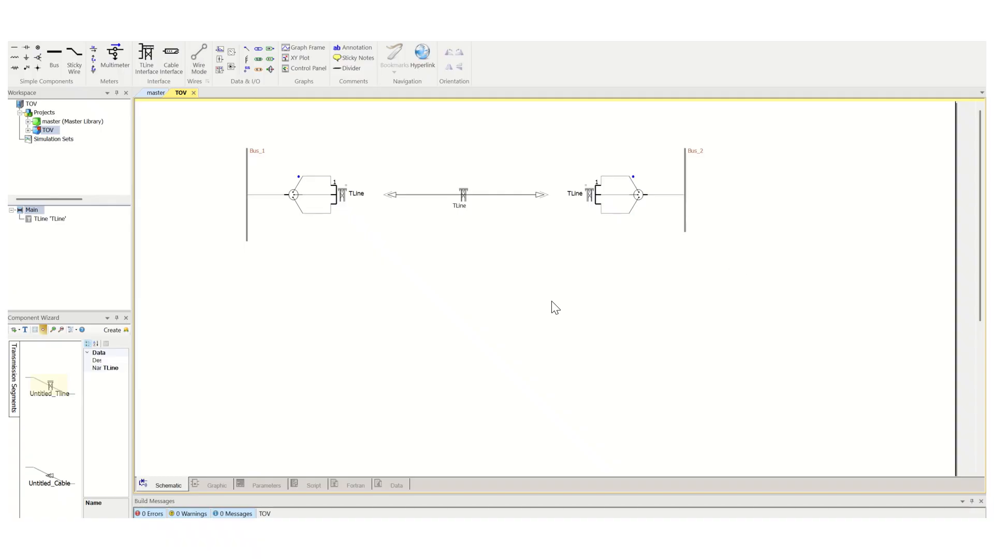
# Open the TLine segment's configuration to review its settings, then close it
pyautogui.click(464, 191)
pyautogui.rightClick(463, 195)
pyautogui.click(484, 203)
pyautogui.click(561, 207)
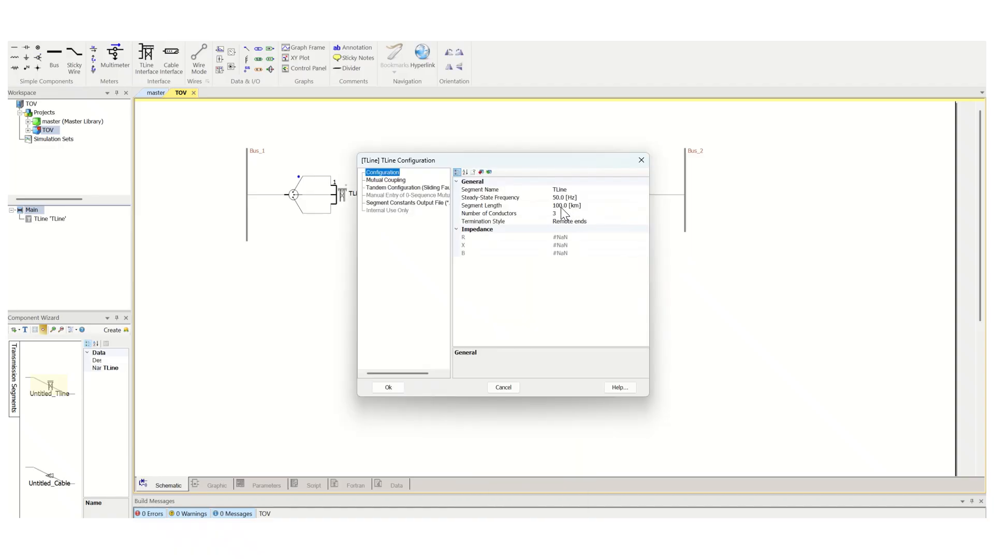
pyautogui.click(396, 387)
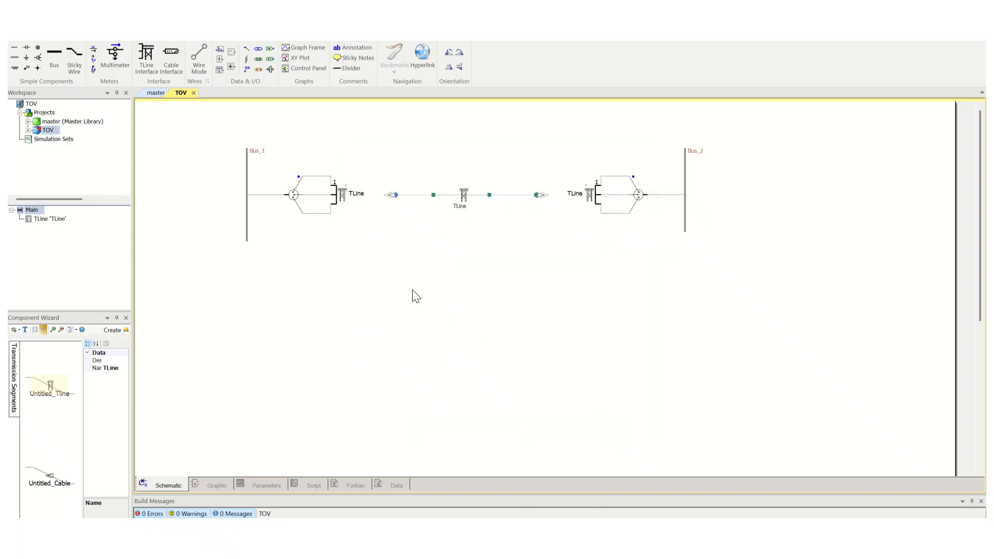
# Reposition the right interface, converter and Bus_2 further right, then shift the whole circuit slightly right
pyautogui.click(394, 286)
pyautogui.moveTo(553, 138); pyautogui.dragTo(761, 251)
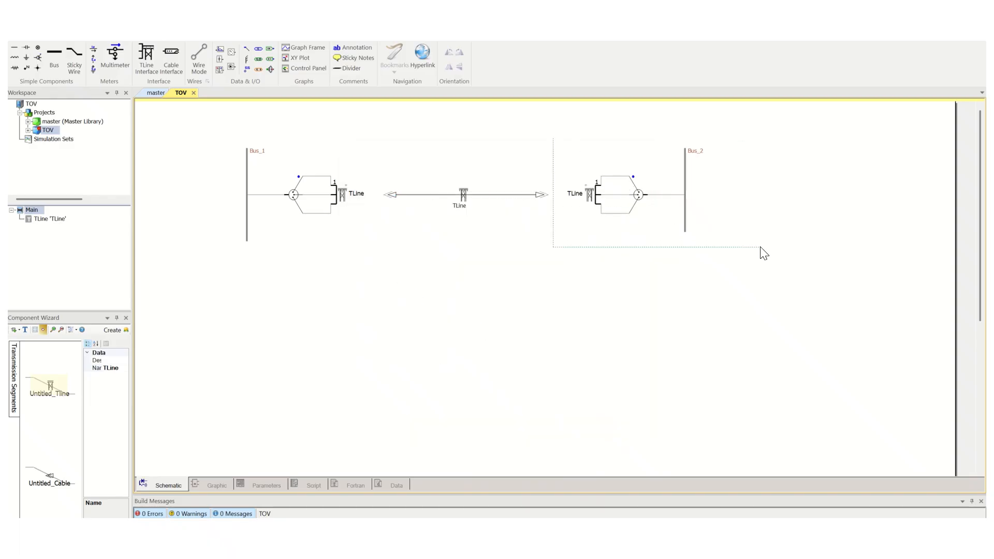
pyautogui.moveTo(638, 196); pyautogui.dragTo(637, 335)
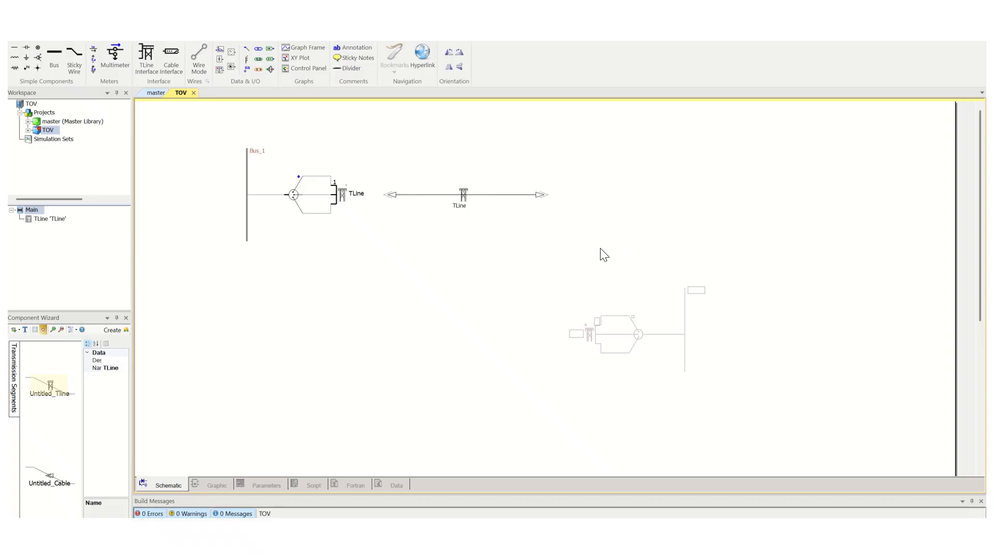
pyautogui.click(553, 253)
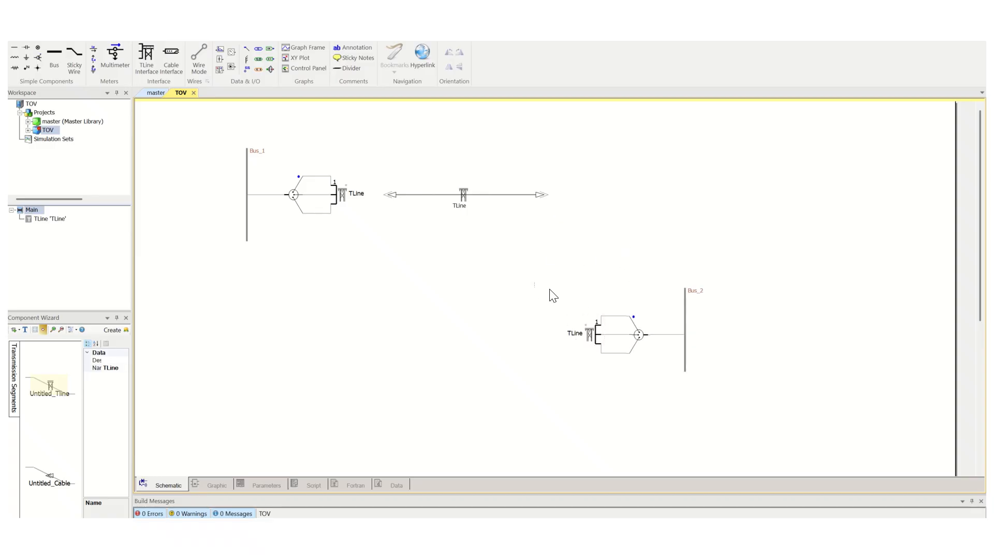
pyautogui.moveTo(535, 287); pyautogui.dragTo(747, 406)
pyautogui.moveTo(598, 341); pyautogui.dragTo(432, 370)
pyautogui.moveTo(326, 320); pyautogui.dragTo(566, 422)
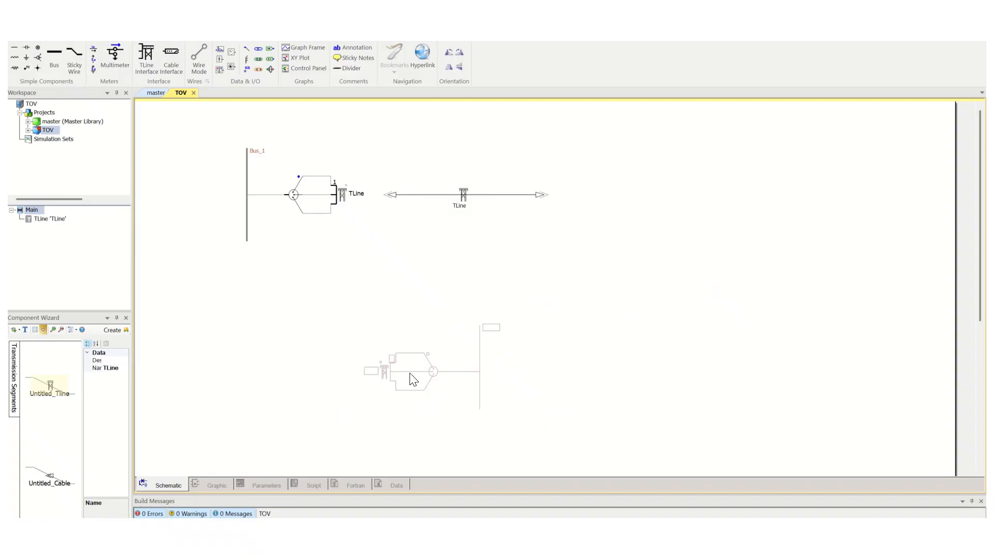
pyautogui.moveTo(385, 372); pyautogui.dragTo(609, 195)
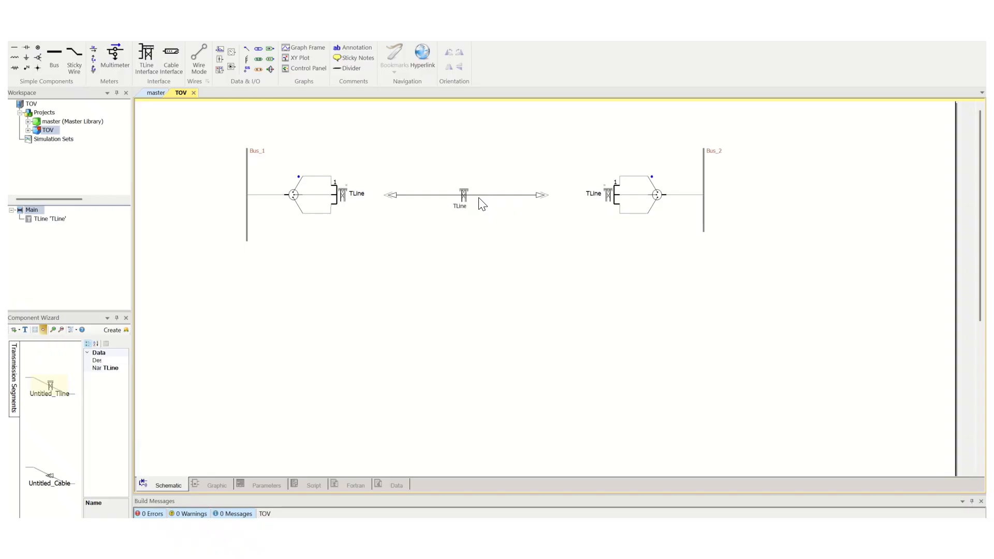
pyautogui.moveTo(217, 122); pyautogui.dragTo(770, 305)
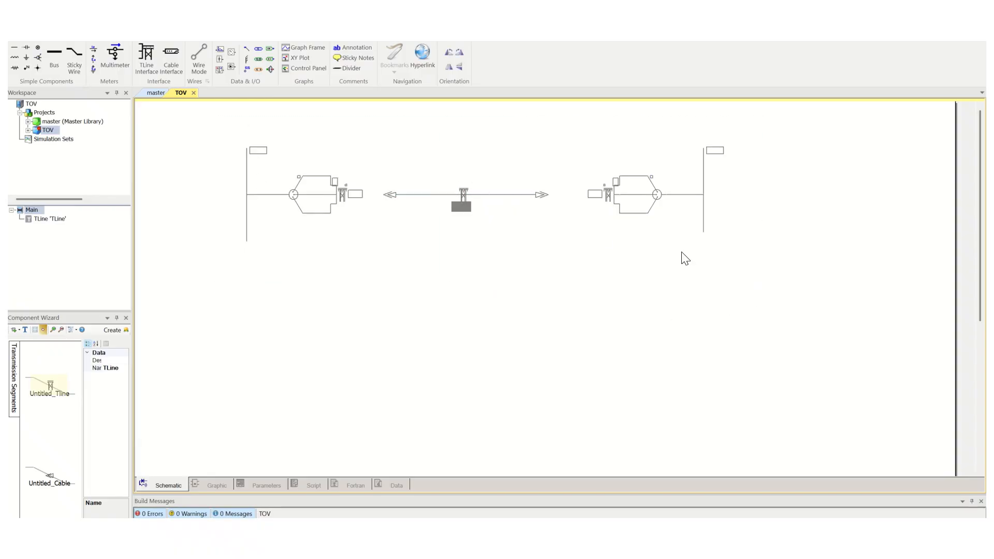
pyautogui.moveTo(462, 194); pyautogui.dragTo(481, 195)
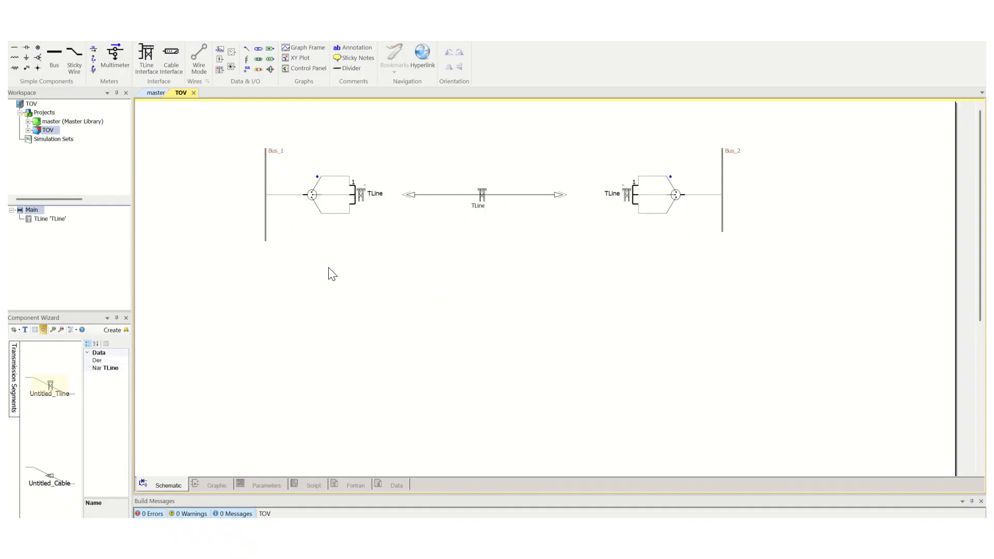
# Paste a three-phase voltage source from the master library's sources page, rotated, left of Bus_1 in line with it
pyautogui.click(156, 94)
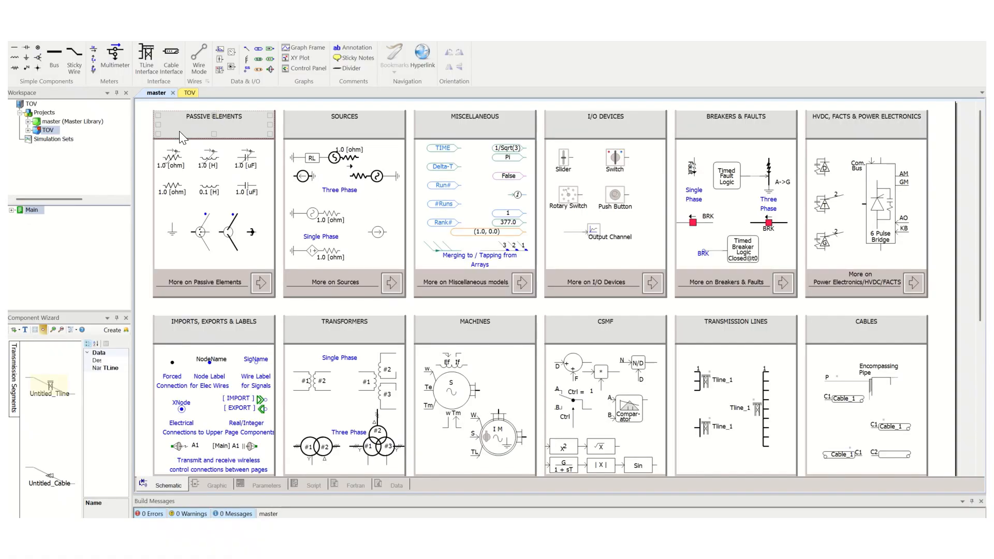
pyautogui.click(390, 283)
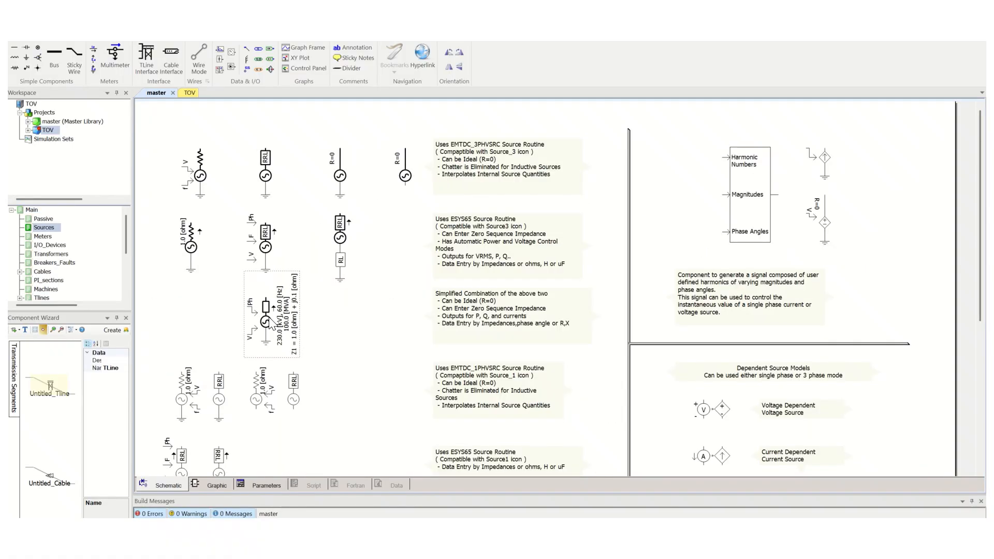
pyautogui.click(190, 93)
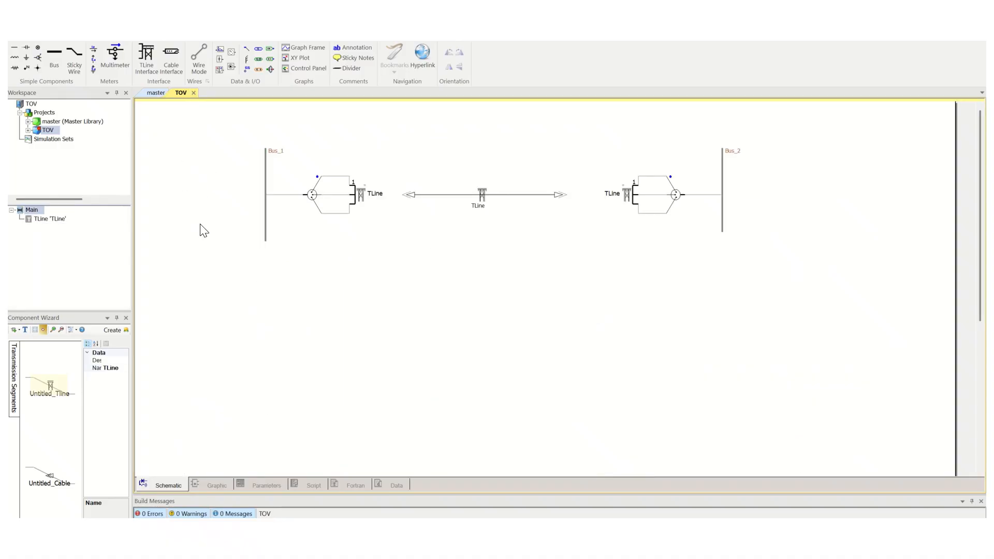
pyautogui.hotkey('ctrl', 'v')
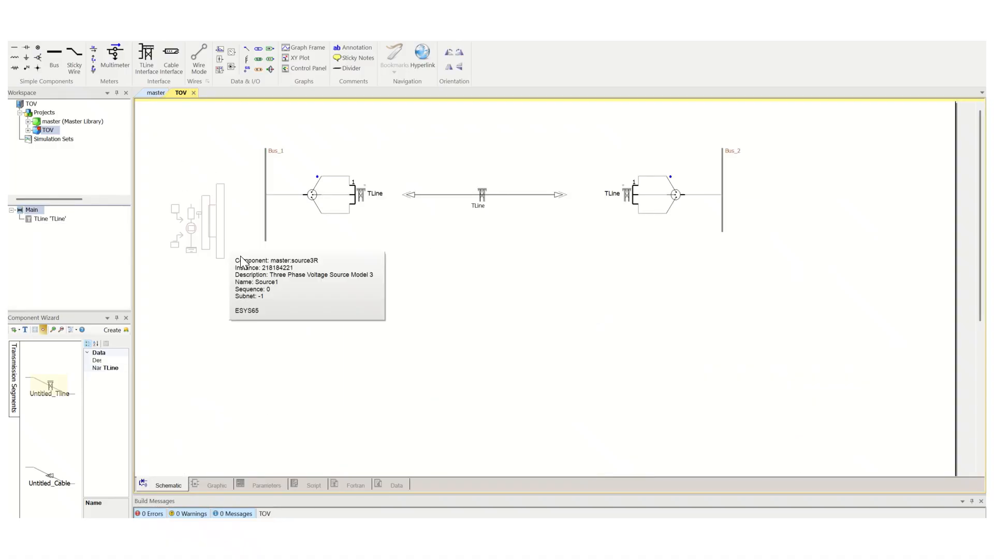
pyautogui.press('r')
pyautogui.click(241, 259)
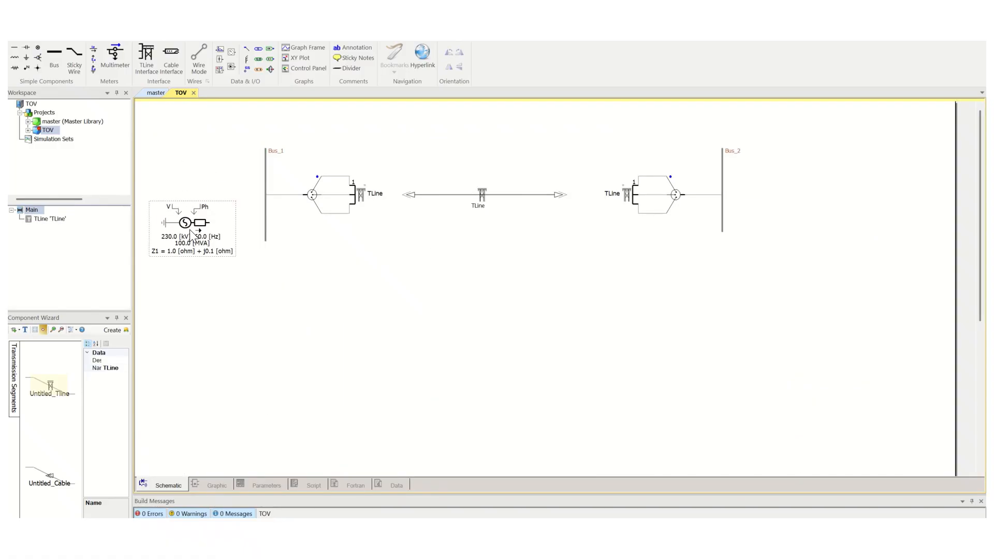
pyautogui.moveTo(190, 229); pyautogui.dragTo(191, 201)
pyautogui.click(211, 122)
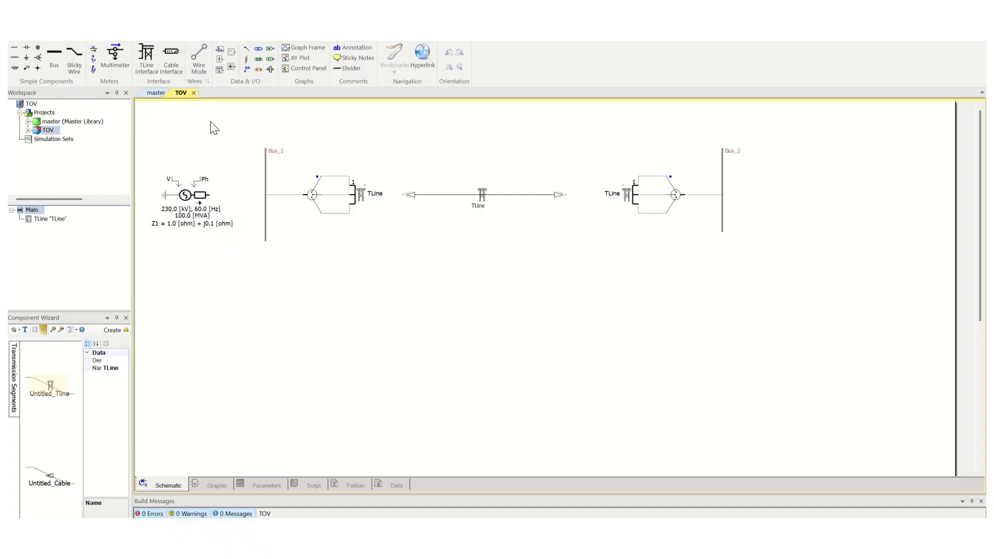
# Wire the voltage source's output to Bus_1
pyautogui.click(209, 195)
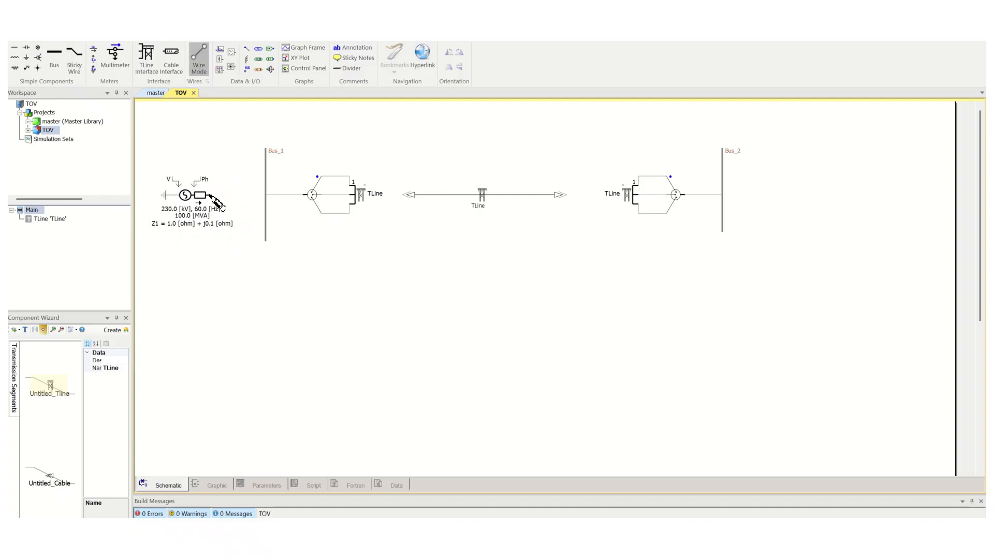
pyautogui.click(266, 196)
pyautogui.press('Escape')
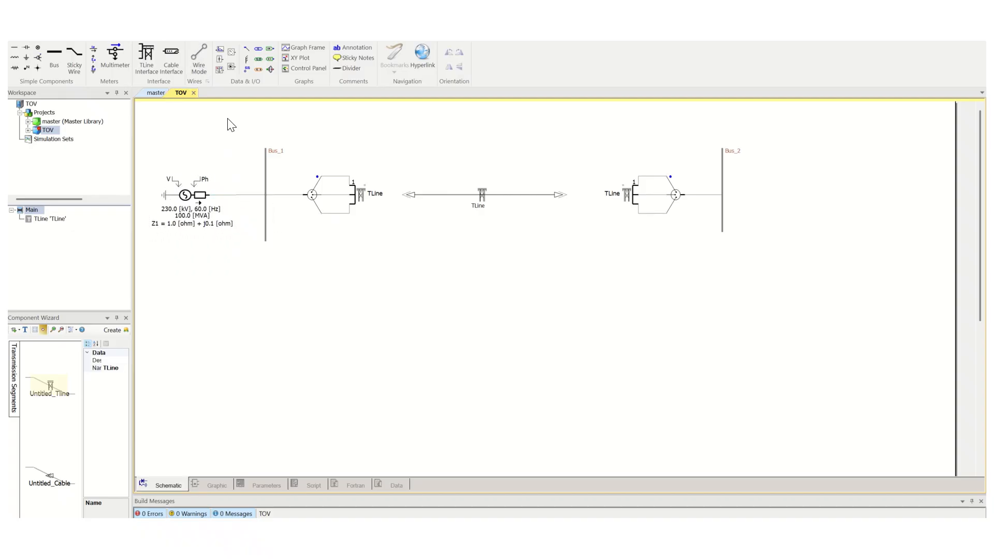
# Add two rotated constant inputs connected to the source's V and Ph inputs
pyautogui.click(170, 148)
pyautogui.press('r')
pyautogui.moveTo(174, 152); pyautogui.dragTo(172, 164)
pyautogui.click(260, 50)
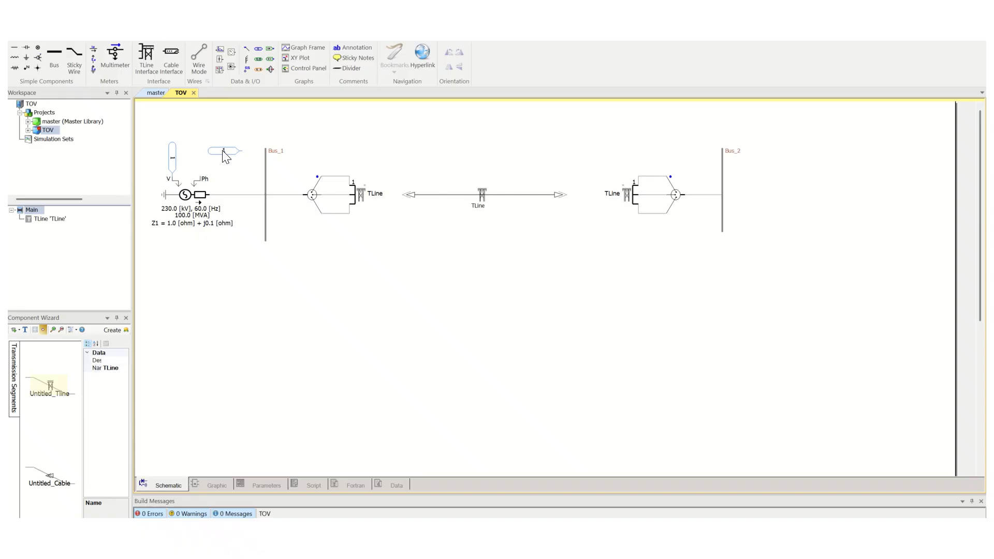
pyautogui.click(212, 151)
pyautogui.press('r')
pyautogui.moveTo(212, 162); pyautogui.dragTo(203, 172)
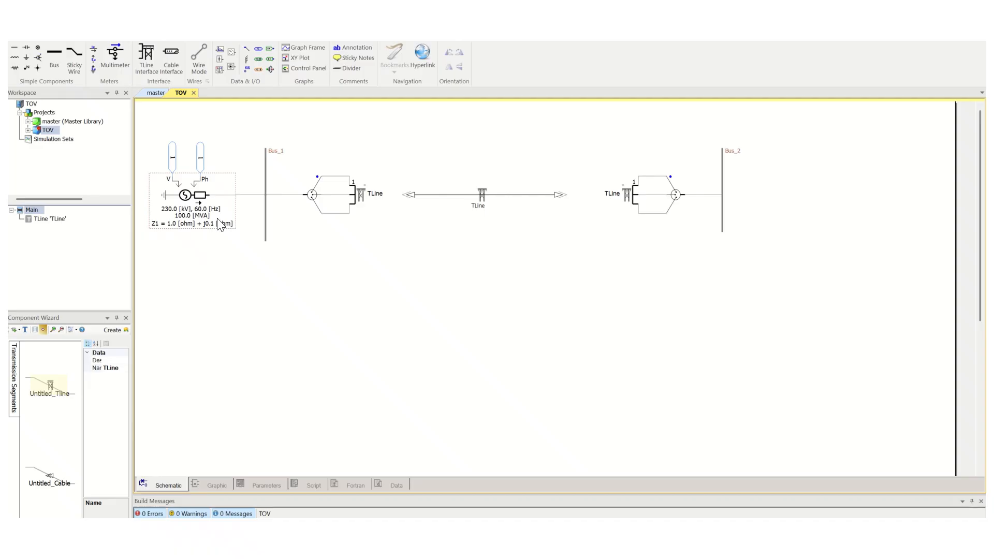
# Set the voltage source's base frequency to 50 Hz and make it an infinite bus
pyautogui.doubleClick(186, 197)
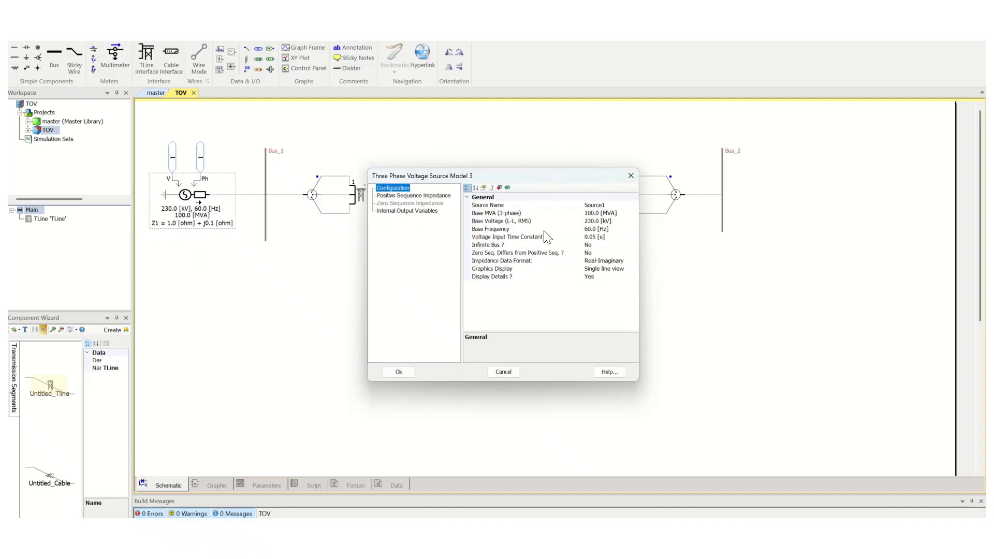
pyautogui.click(588, 229)
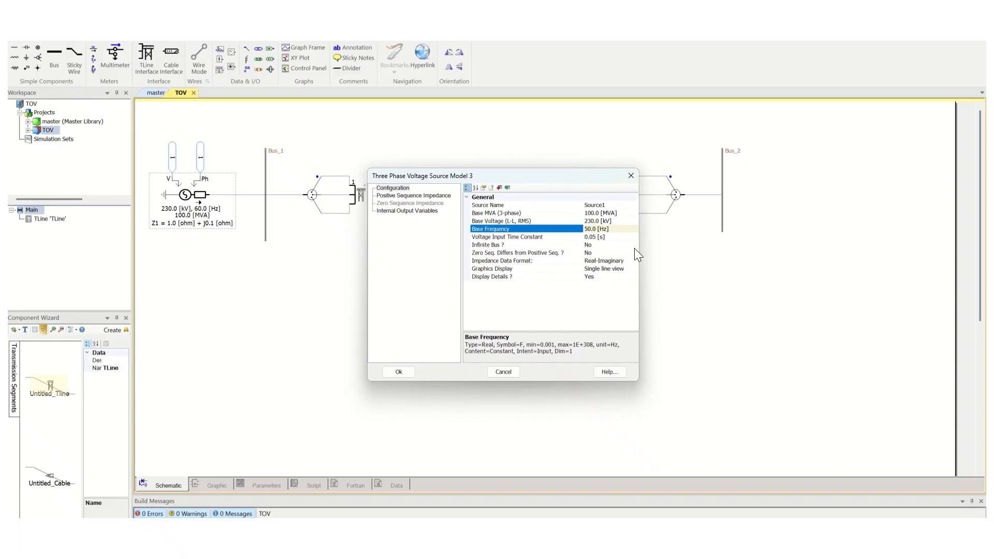
pyautogui.click(590, 238)
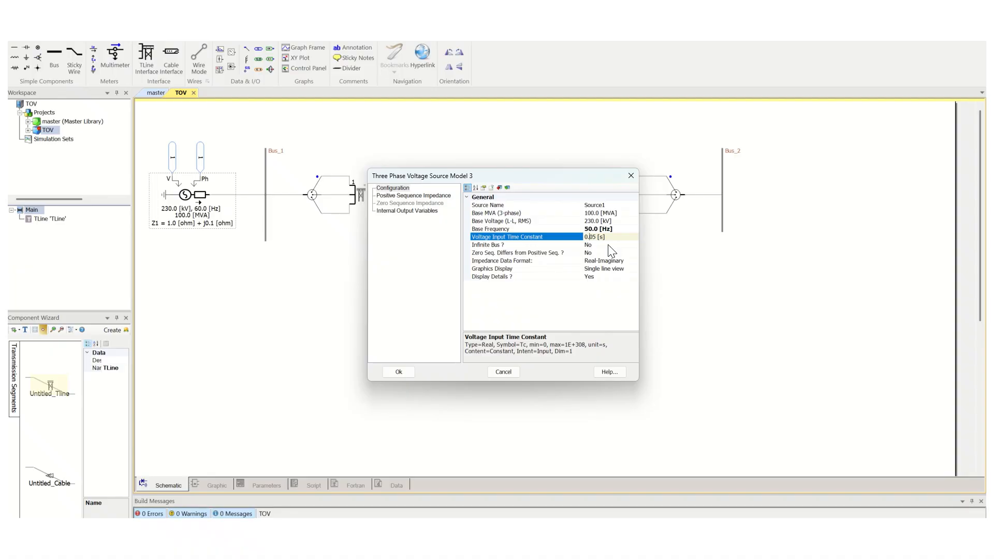
pyautogui.click(609, 245)
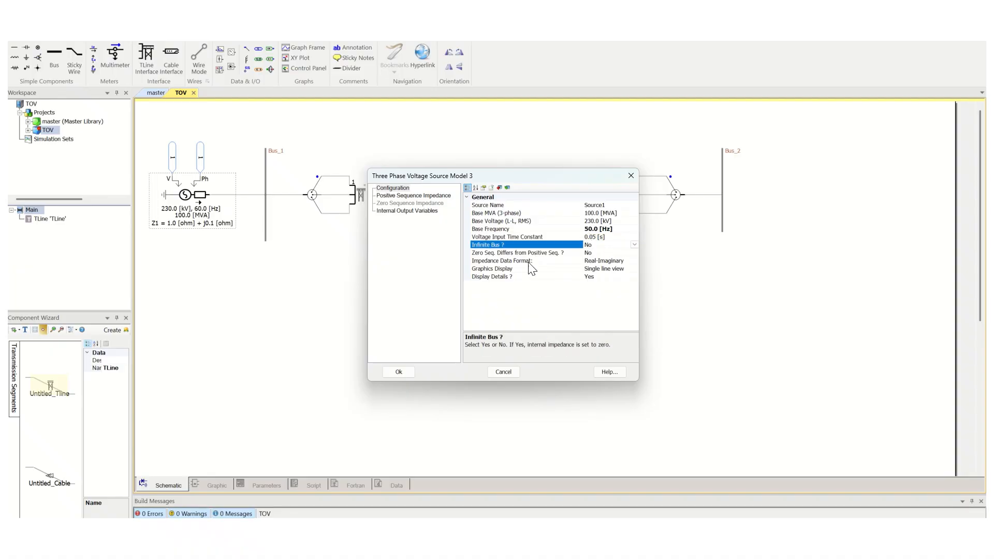
pyautogui.click(634, 244)
pyautogui.click(598, 261)
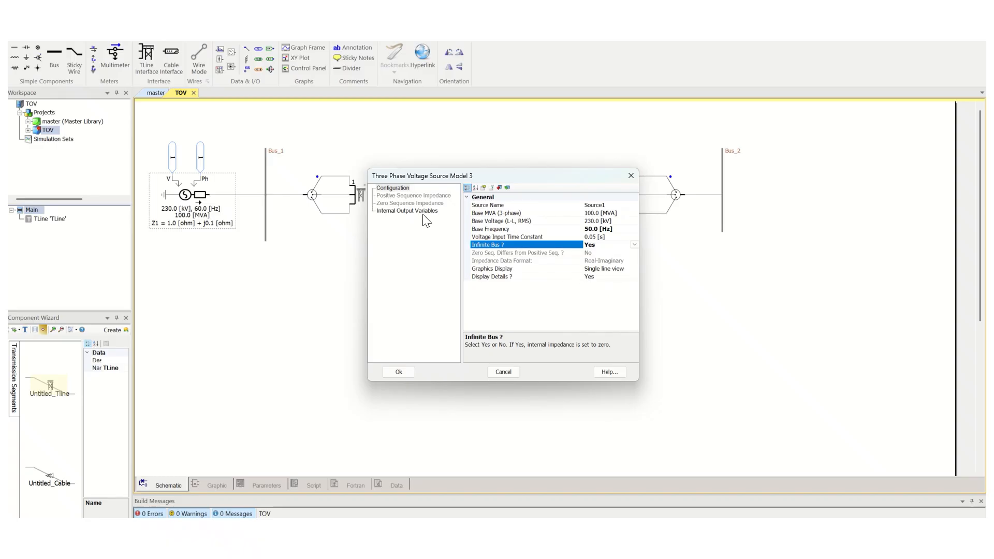
pyautogui.click(400, 372)
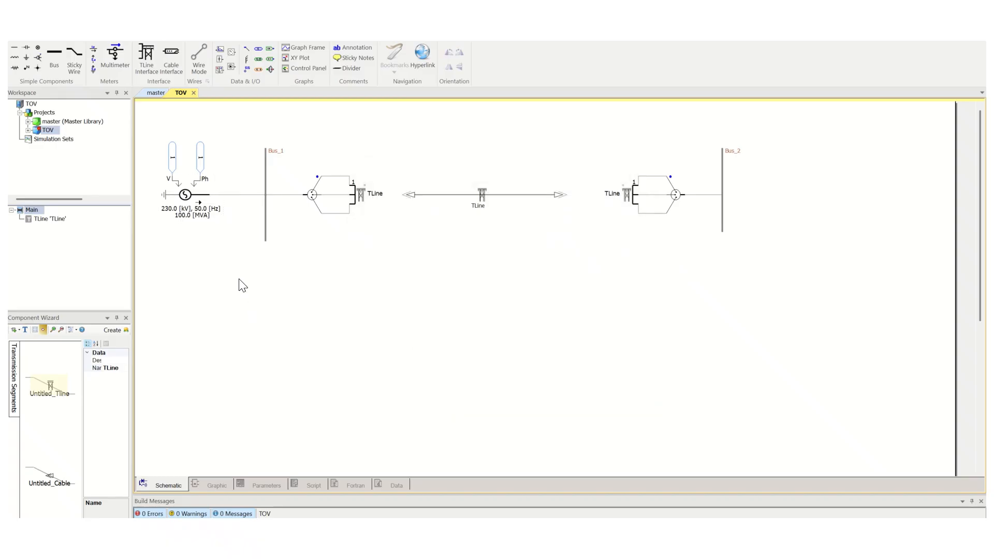
# Set the constant feeding the source's V input to 230
pyautogui.doubleClick(172, 158)
pyautogui.click(544, 213)
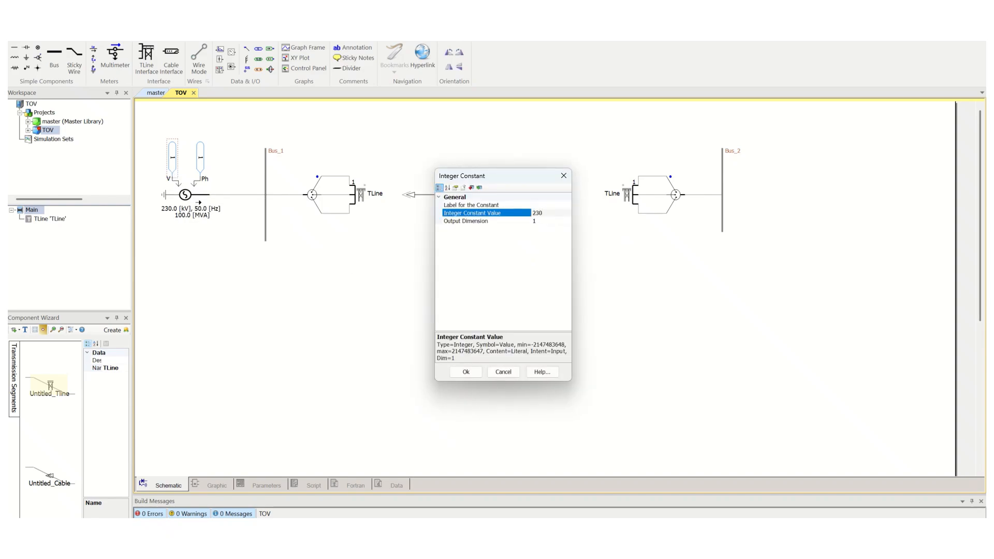
pyautogui.press('Return')
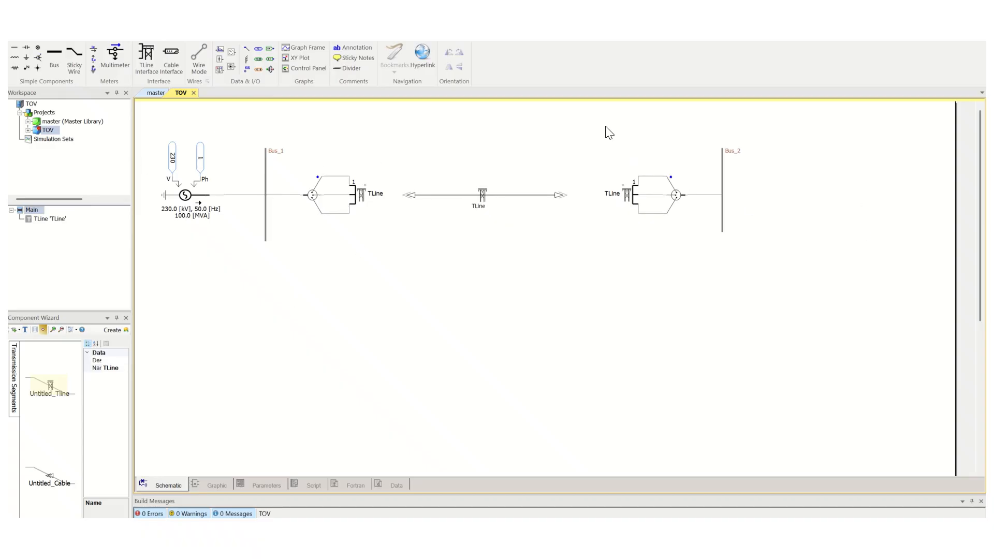
# Place a rotated and mirrored three-phase voltmeter on Bus_1 below the line connection
pyautogui.moveTo(605, 127); pyautogui.dragTo(791, 273)
pyautogui.click(94, 69)
pyautogui.click(294, 239)
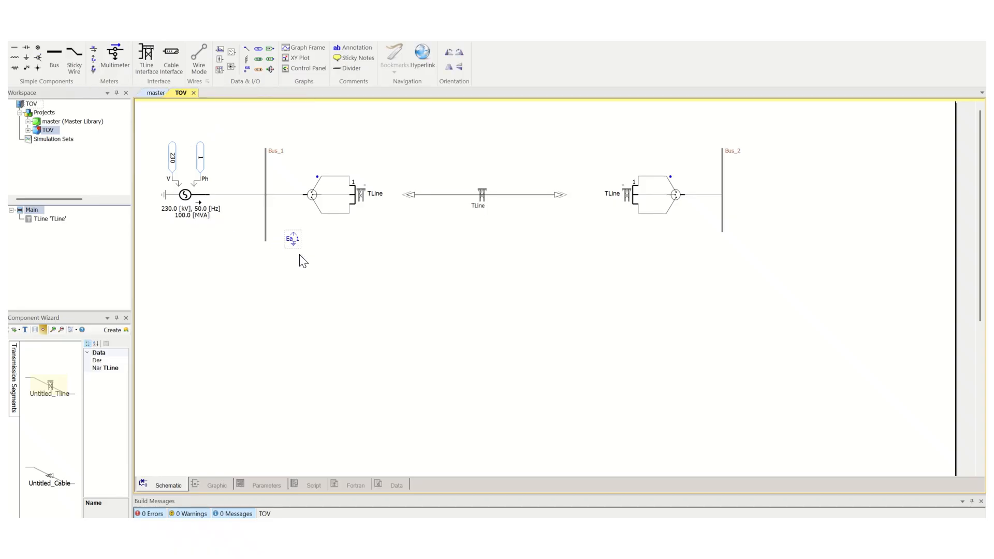
pyautogui.press('r')
pyautogui.press('m')
pyautogui.moveTo(298, 235); pyautogui.dragTo(272, 236)
pyautogui.click(336, 212)
# Place a second three-phase voltmeter on Bus_2 below the line connection
pyautogui.click(208, 111)
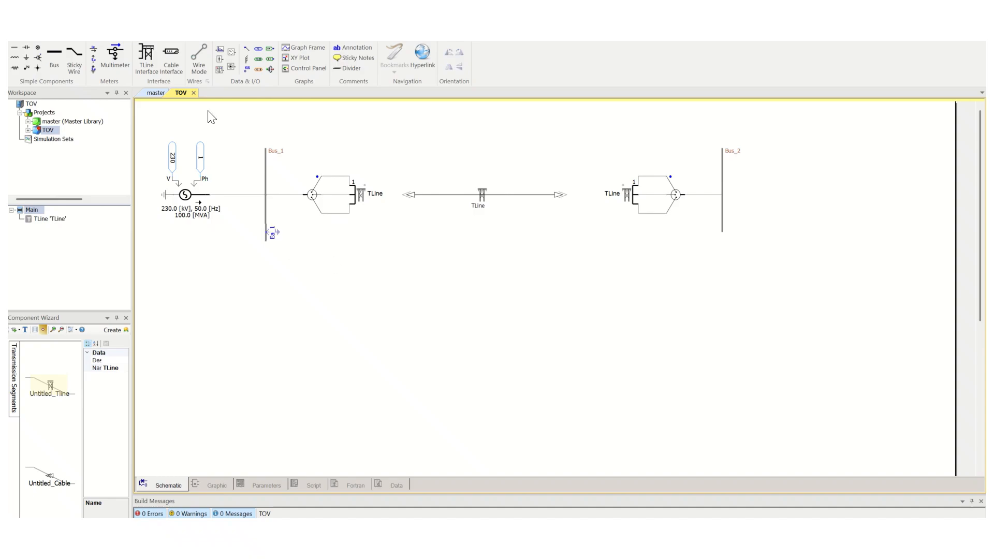
pyautogui.click(93, 70)
pyautogui.click(732, 219)
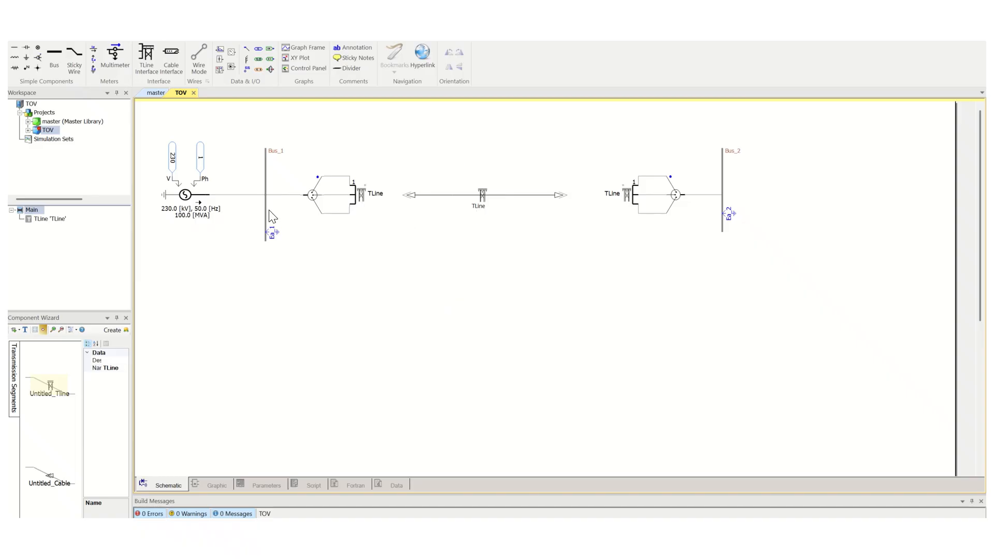
pyautogui.moveTo(147, 118); pyautogui.dragTo(775, 261)
pyautogui.click(539, 320)
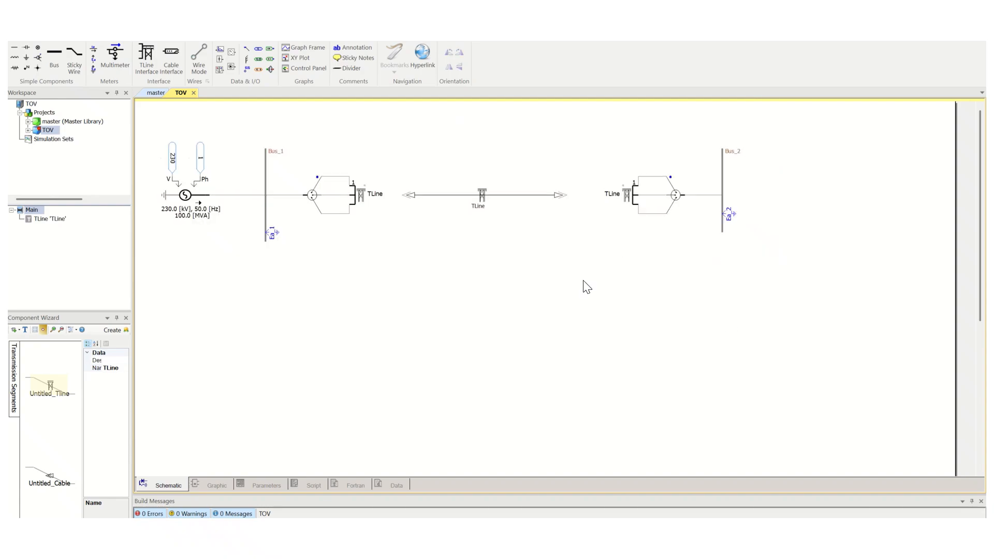
pyautogui.click(429, 200)
pyautogui.moveTo(709, 132); pyautogui.dragTo(764, 249)
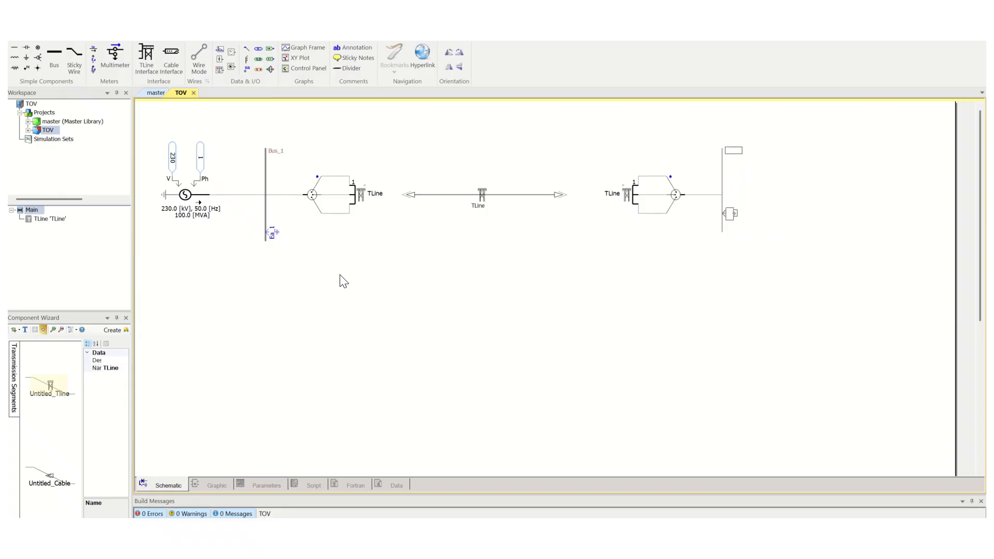
pyautogui.click(253, 143)
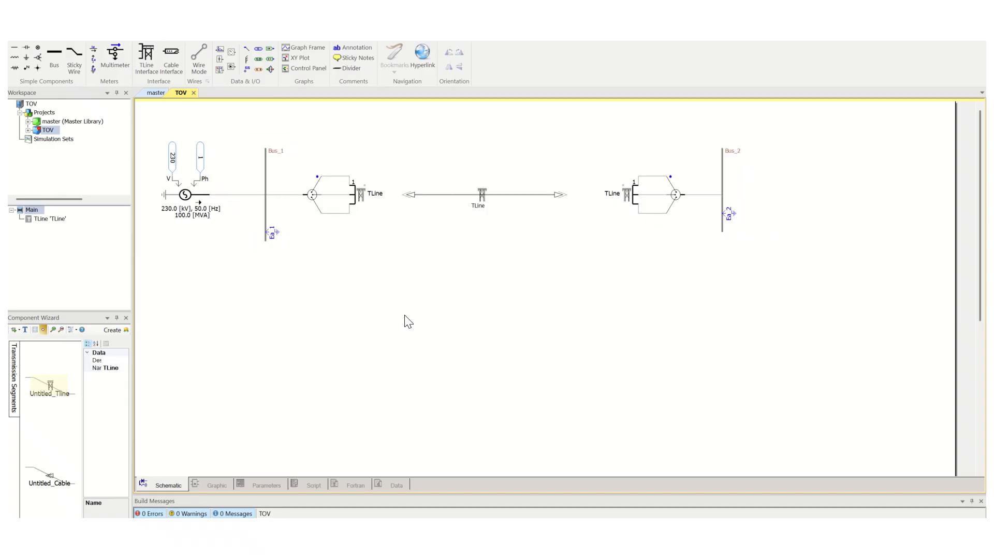